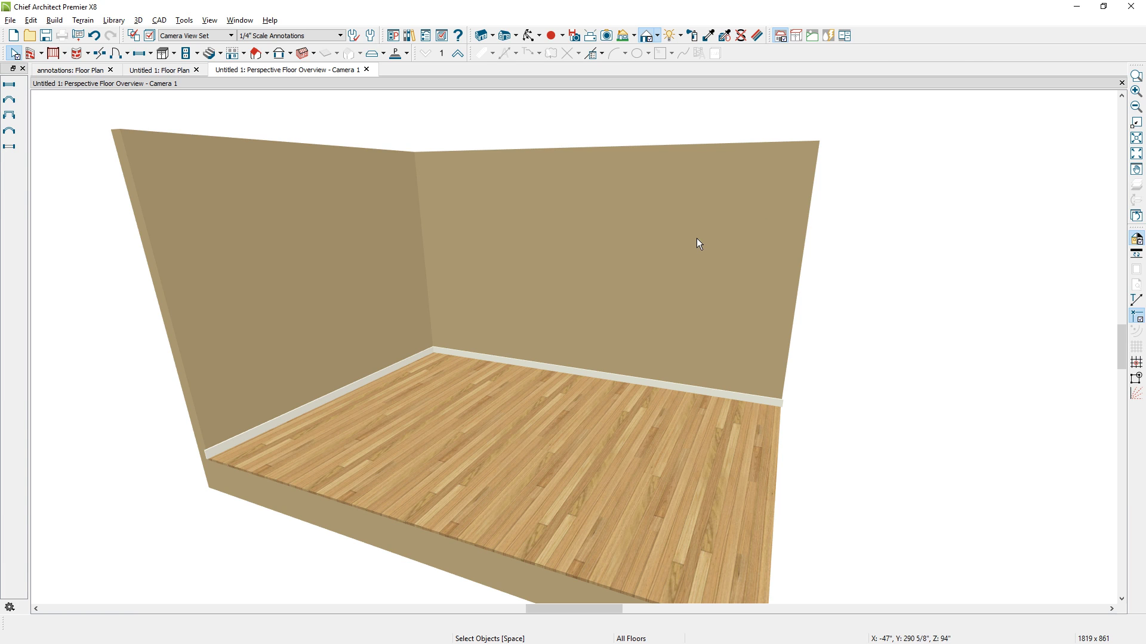
- Place a corner base cabinet and three adjoining base cabinets along the back wall, and add a window in that wall
{"action": "left_click", "coordinate": [163, 53]}
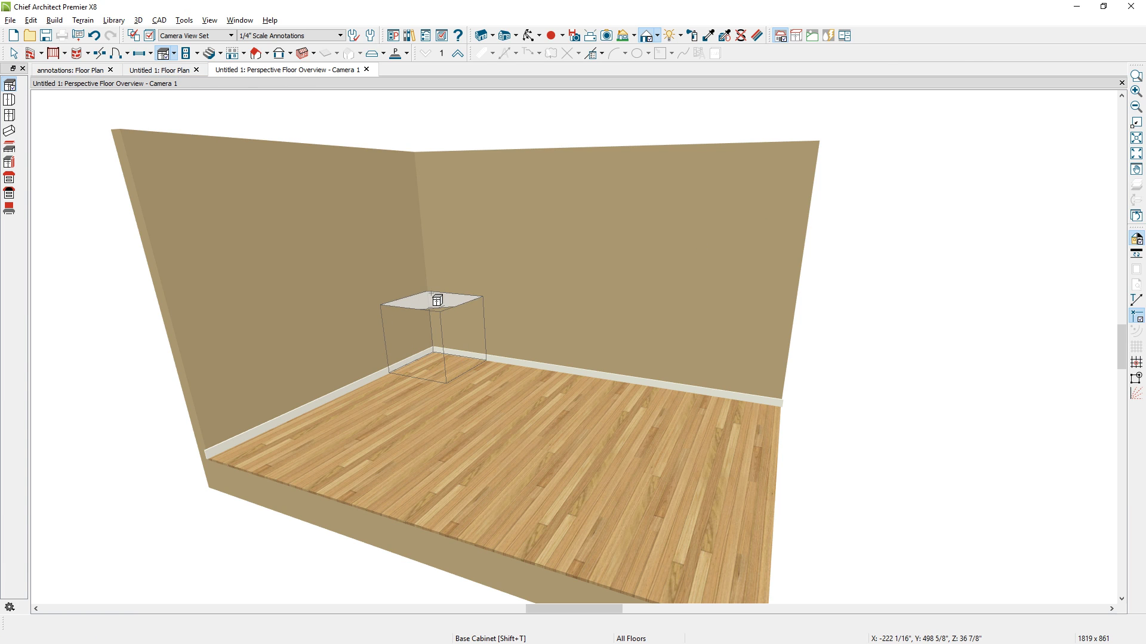
{"action": "left_click", "coordinate": [438, 301]}
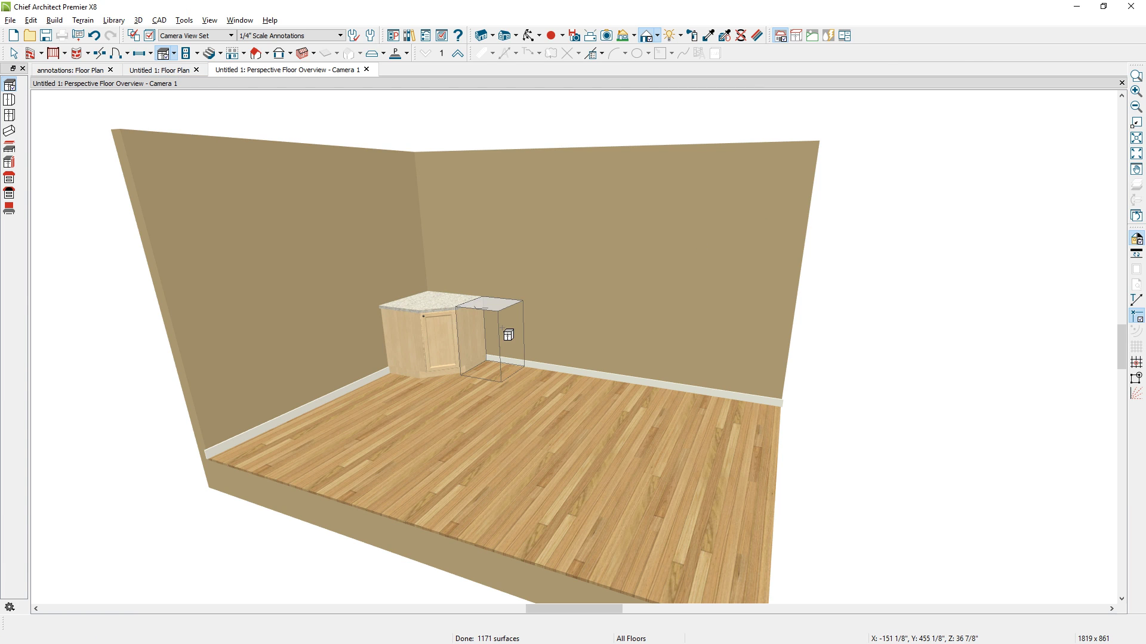
{"action": "left_click", "coordinate": [508, 335]}
{"action": "left_click", "coordinate": [552, 345]}
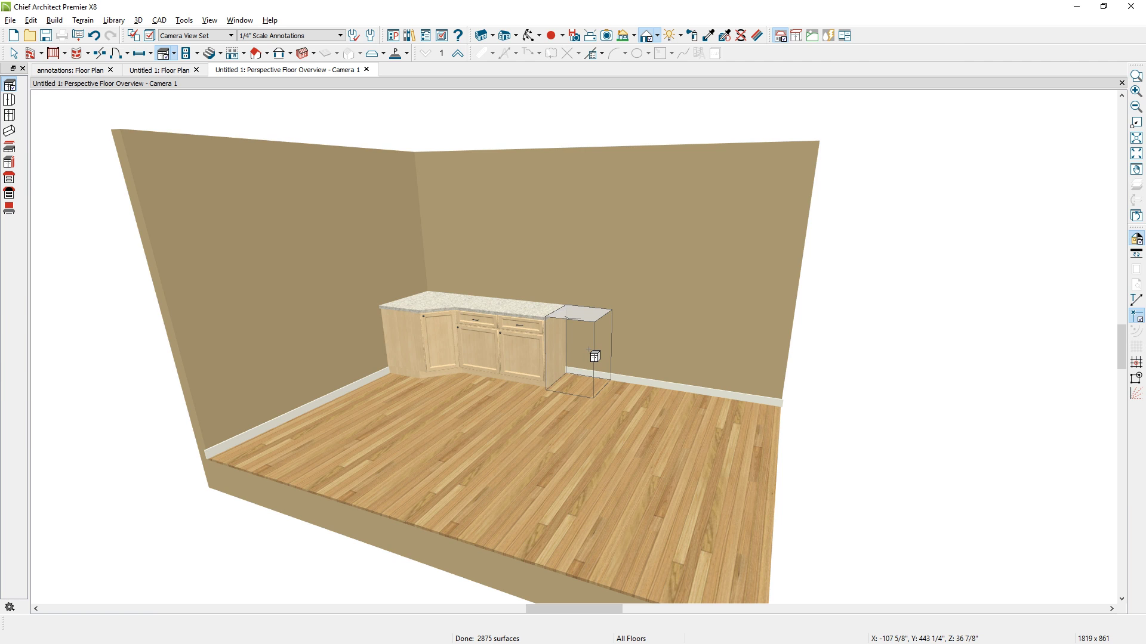
{"action": "left_click", "coordinate": [593, 357]}
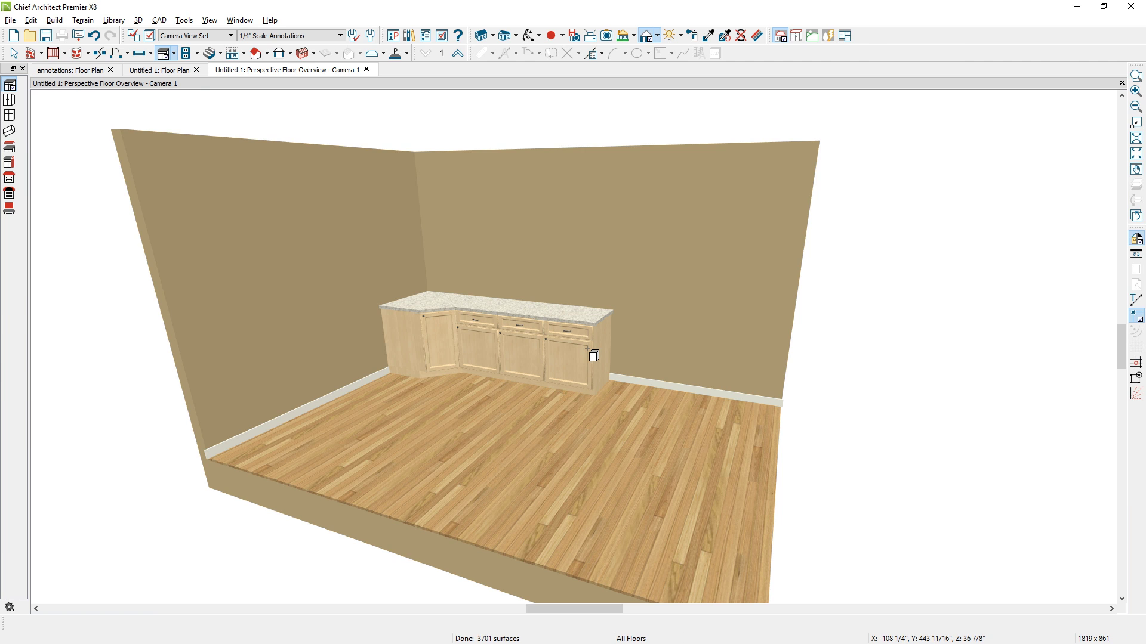
{"action": "left_click", "coordinate": [140, 53]}
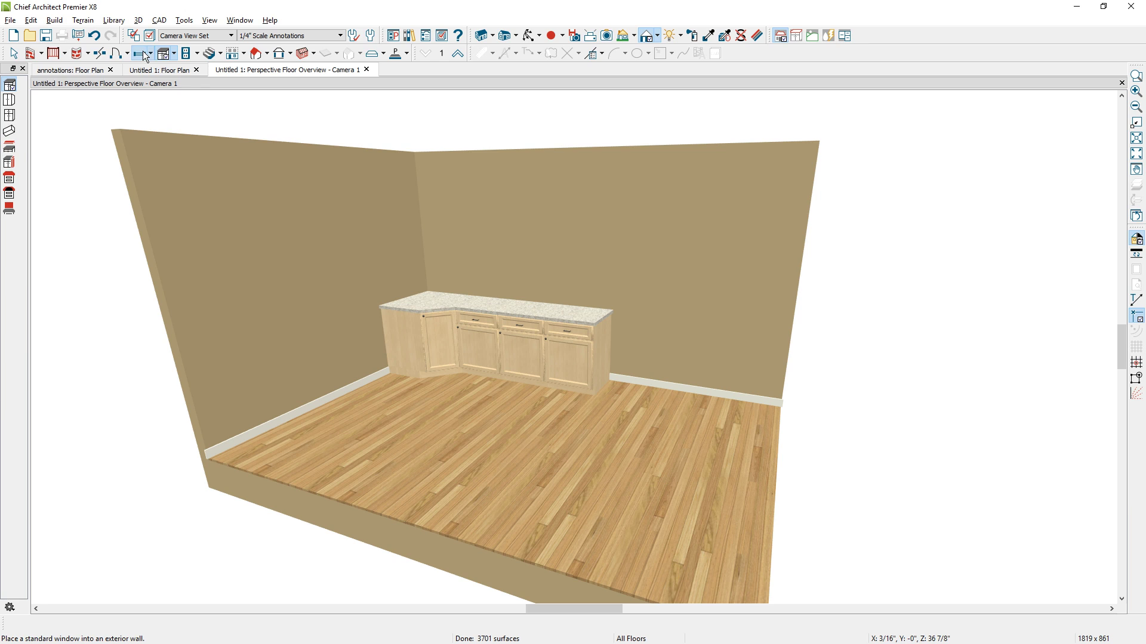
{"action": "left_click", "coordinate": [673, 219]}
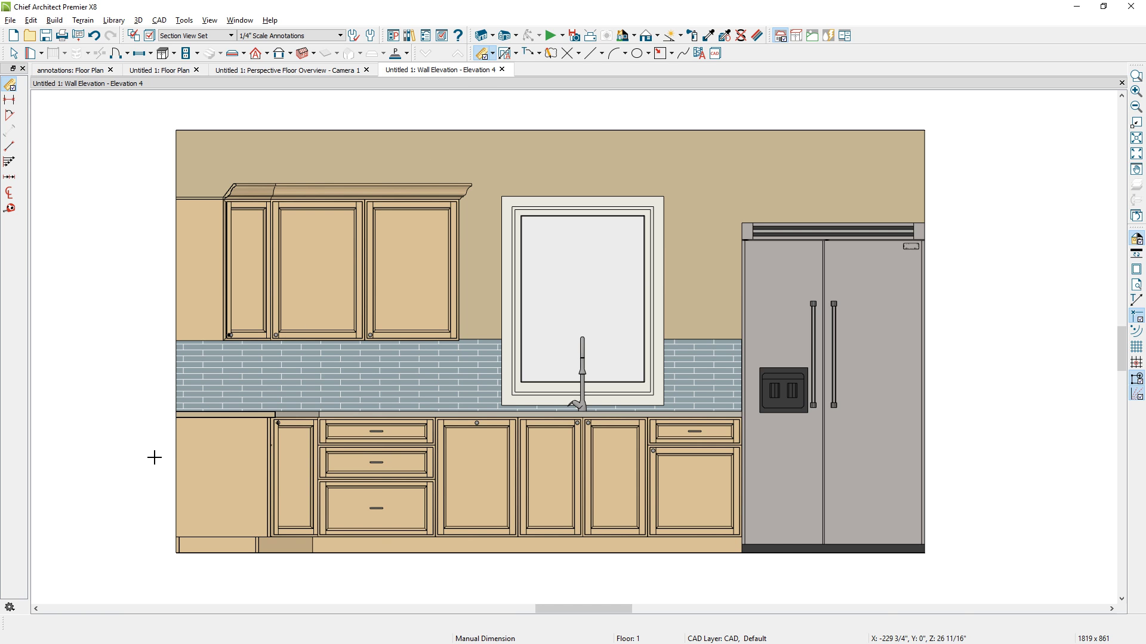
- Try a manual dimension line across the base cabinets to the refrigerator's far edge using the 1/4" Scale Annotations
{"action": "left_click_drag", "start_coordinate": [138, 469], "coordinate": [926, 434]}
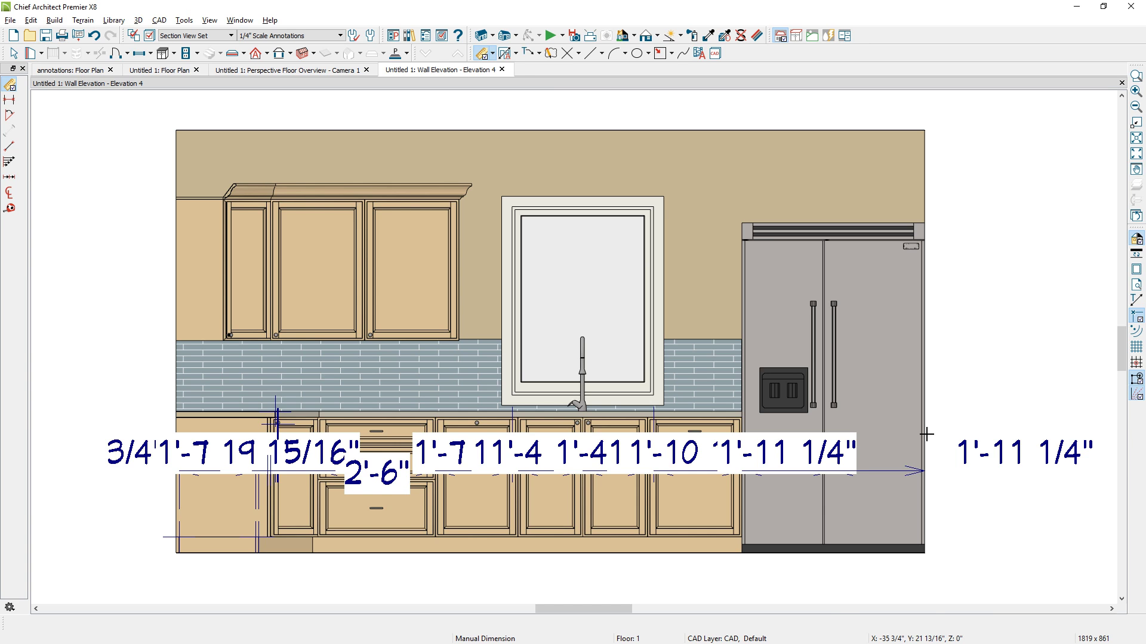
{"action": "scroll", "coordinate": [728, 202], "scroll_direction": "up", "scroll_amount": 2}
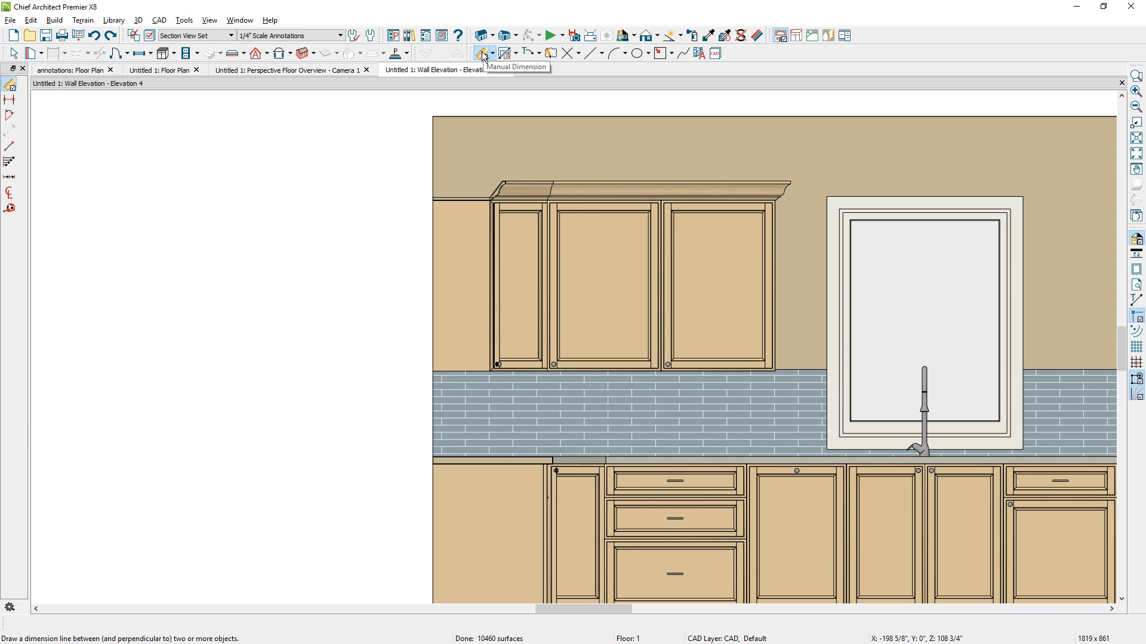
- Review the 1/4" Scale Dimension Defaults, covering the primary format units, the Locate Objects options and the text style
{"action": "double_click", "coordinate": [483, 54]}
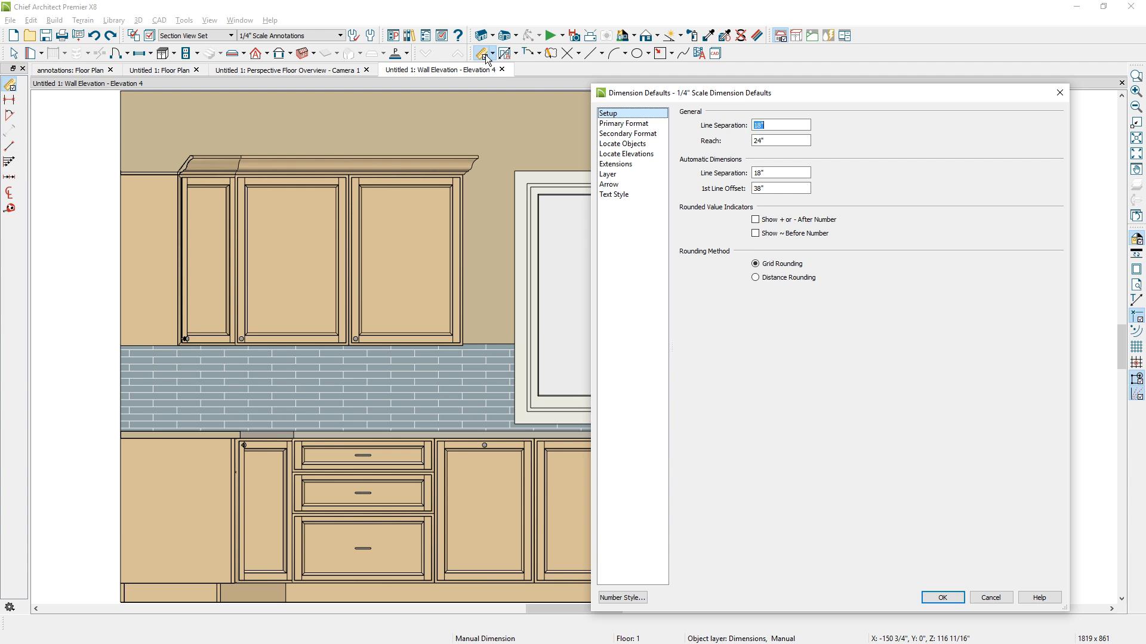
{"action": "left_click", "coordinate": [618, 124]}
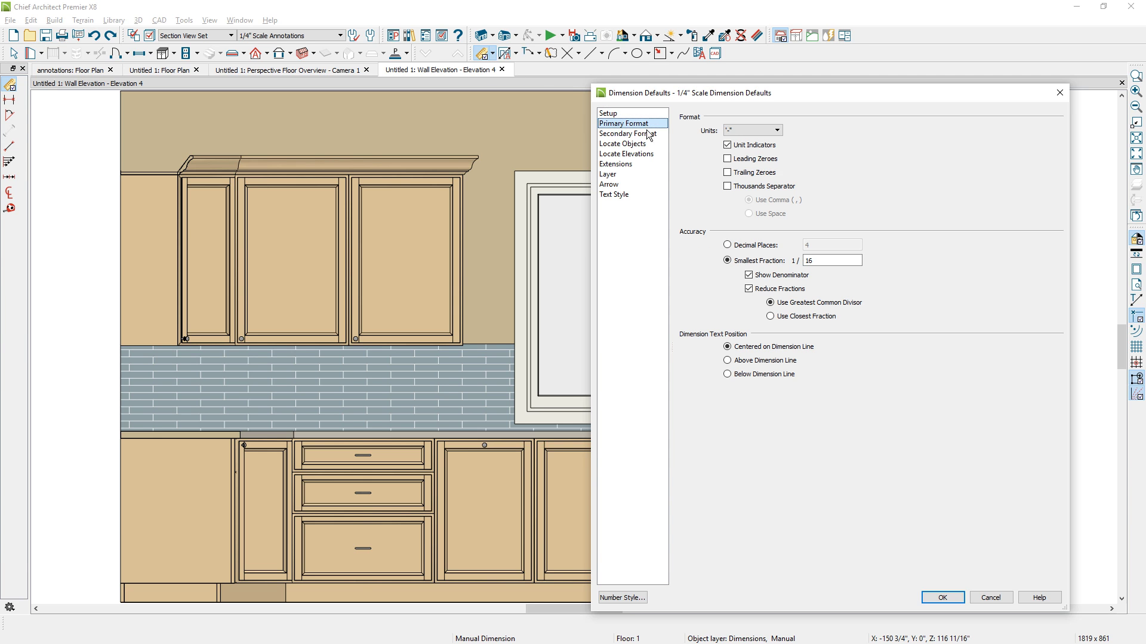
{"action": "left_click", "coordinate": [776, 131]}
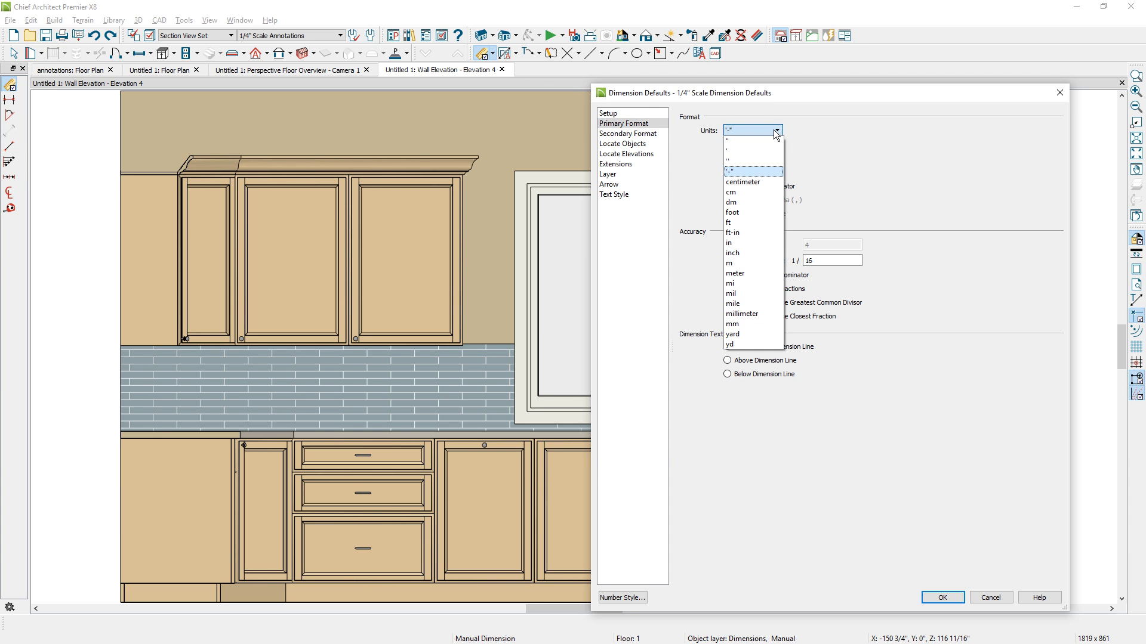
{"action": "left_click", "coordinate": [776, 132]}
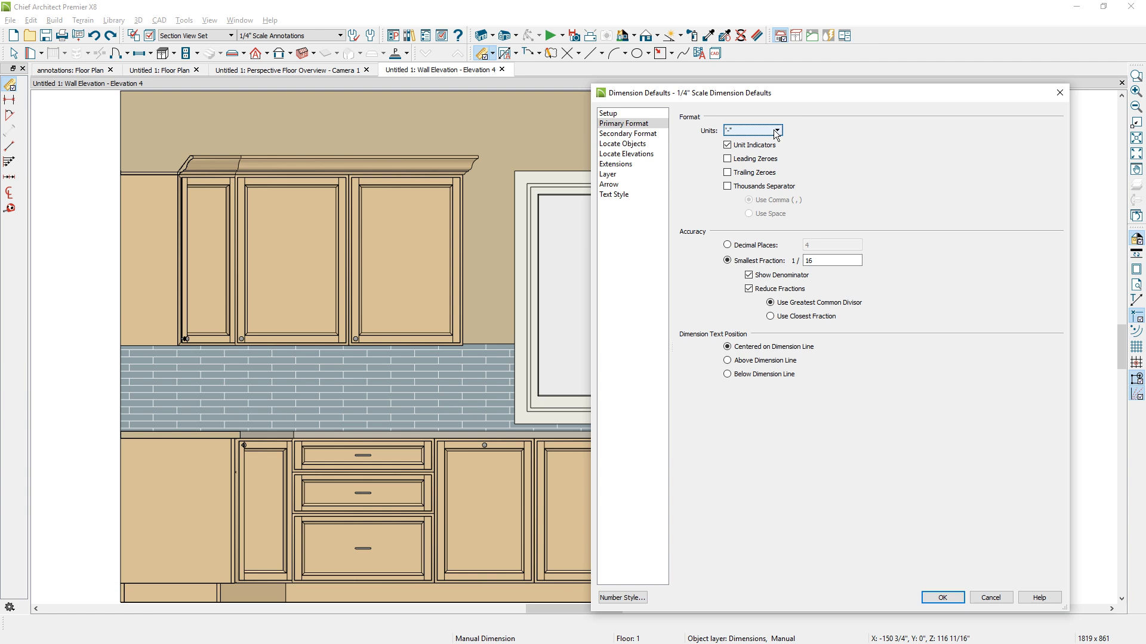
{"action": "left_click", "coordinate": [645, 155]}
{"action": "left_click", "coordinate": [643, 147]}
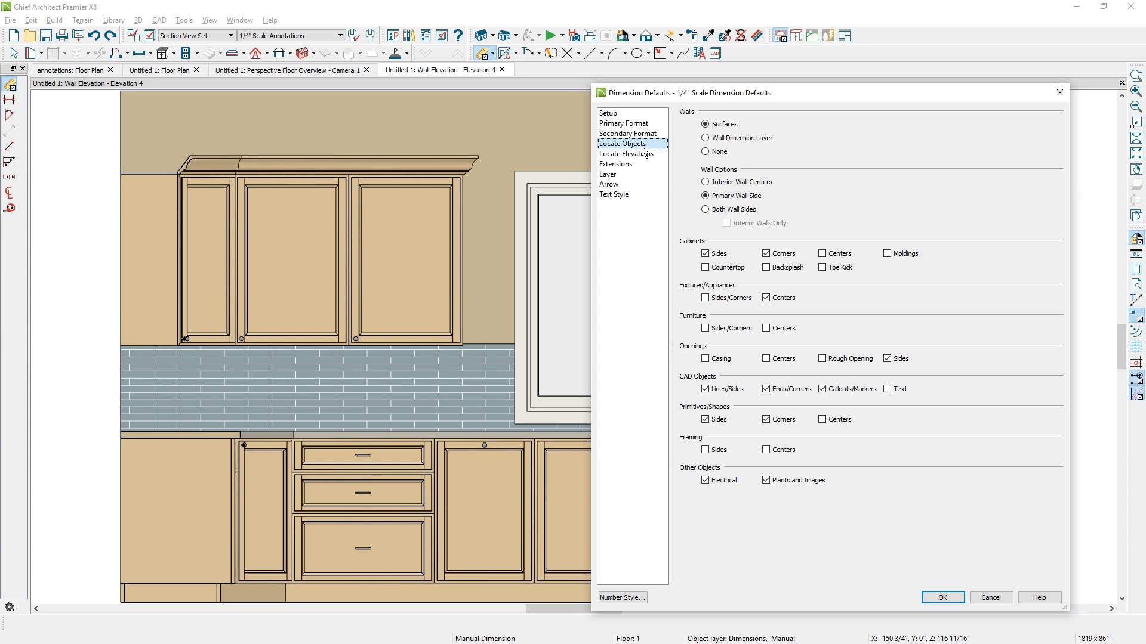
{"action": "left_click", "coordinate": [639, 196]}
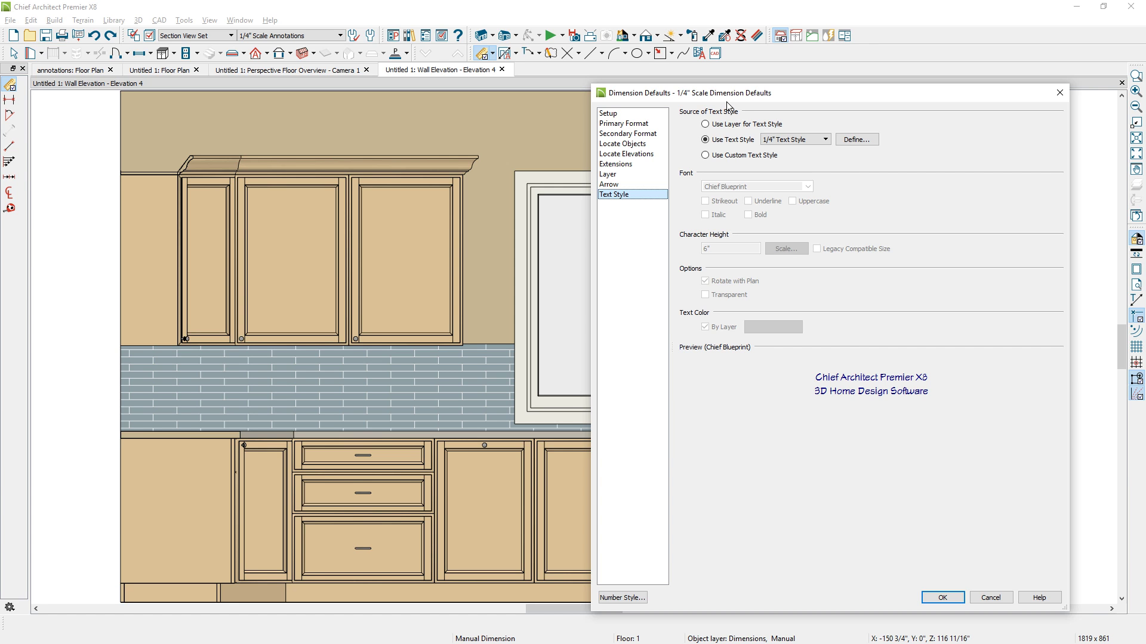
{"action": "left_click", "coordinate": [1060, 92]}
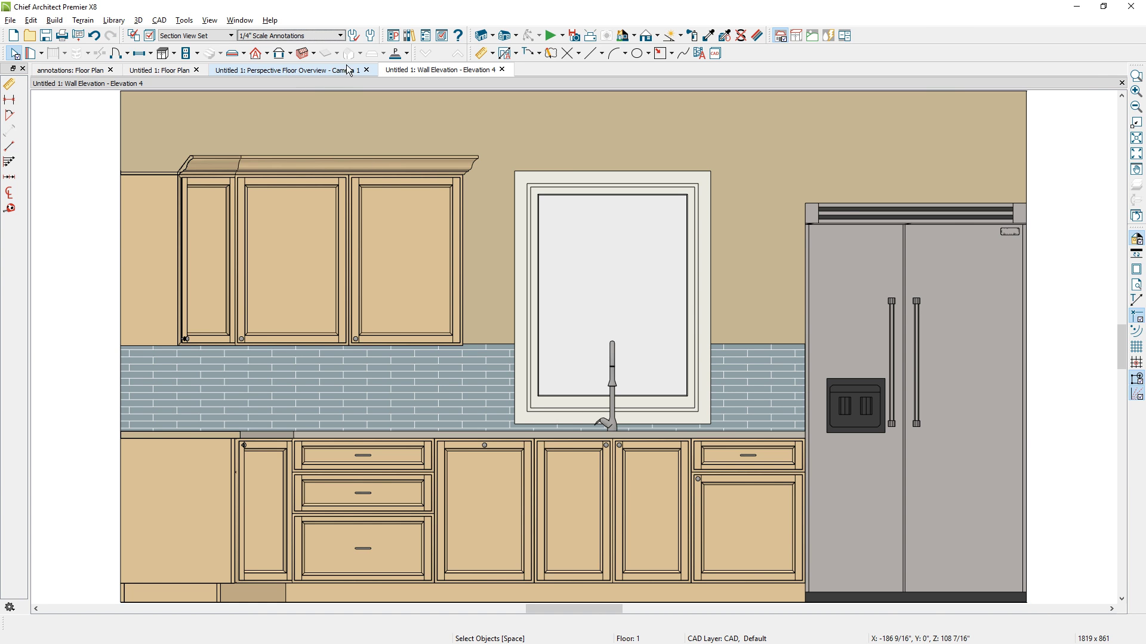
- Make NKBA 1E -- Elevation Cabinets the active dimension defaults and dimension the base cabinet run through the refrigerator's far edge
{"action": "left_click", "coordinate": [371, 35]}
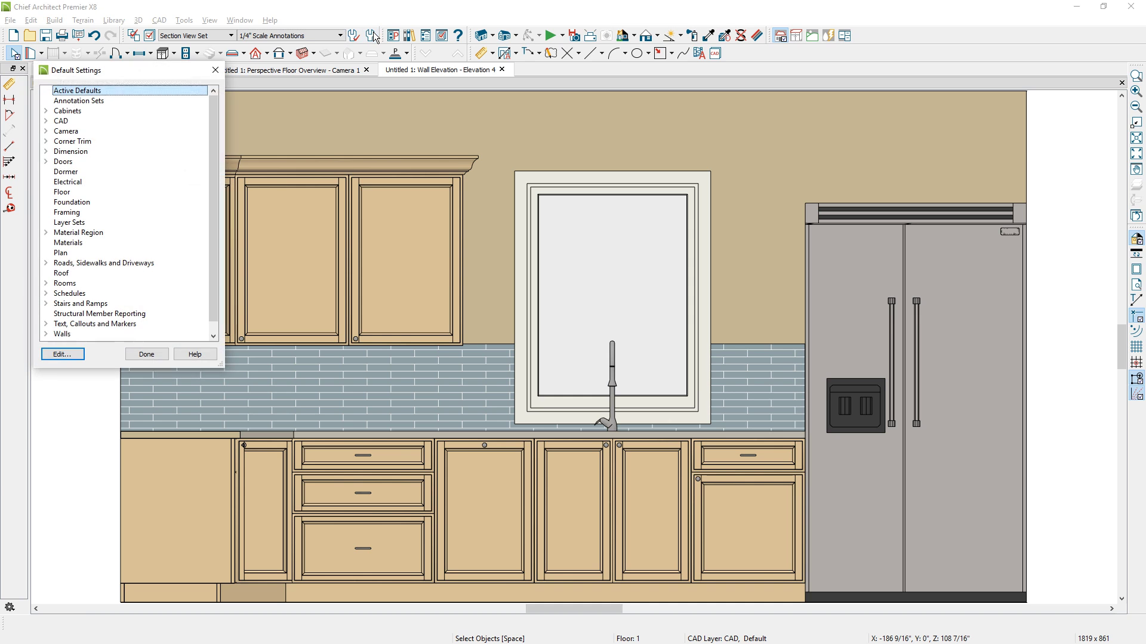
{"action": "double_click", "coordinate": [109, 91]}
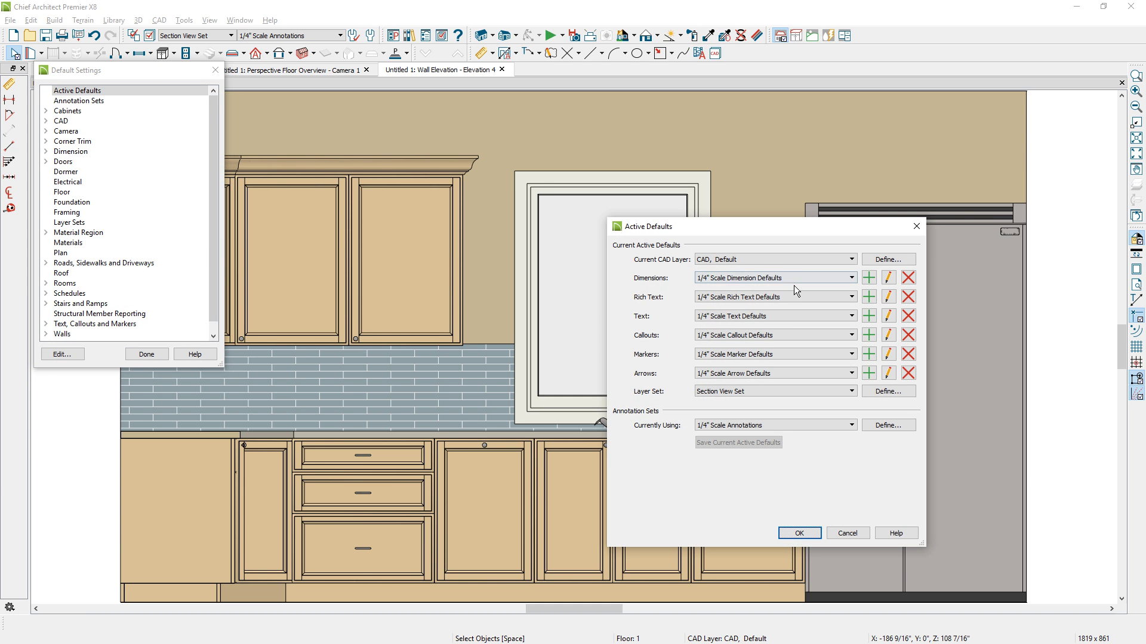
{"action": "left_click", "coordinate": [851, 280]}
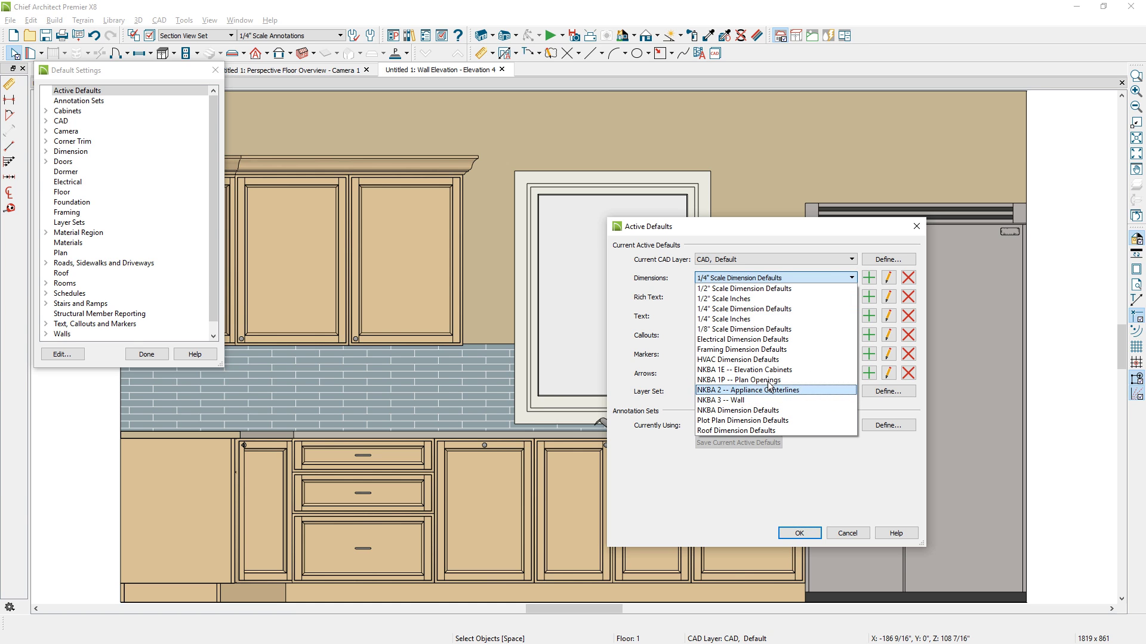
{"action": "left_click", "coordinate": [745, 370]}
{"action": "left_click", "coordinate": [787, 533]}
{"action": "left_click", "coordinate": [147, 355]}
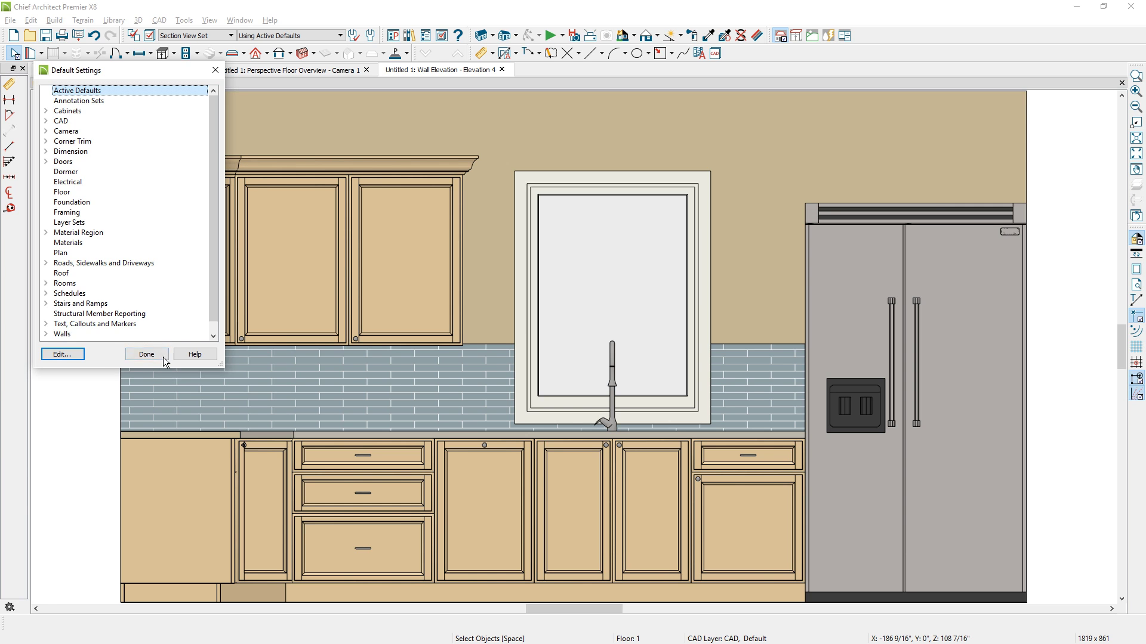
{"action": "left_click", "coordinate": [481, 53]}
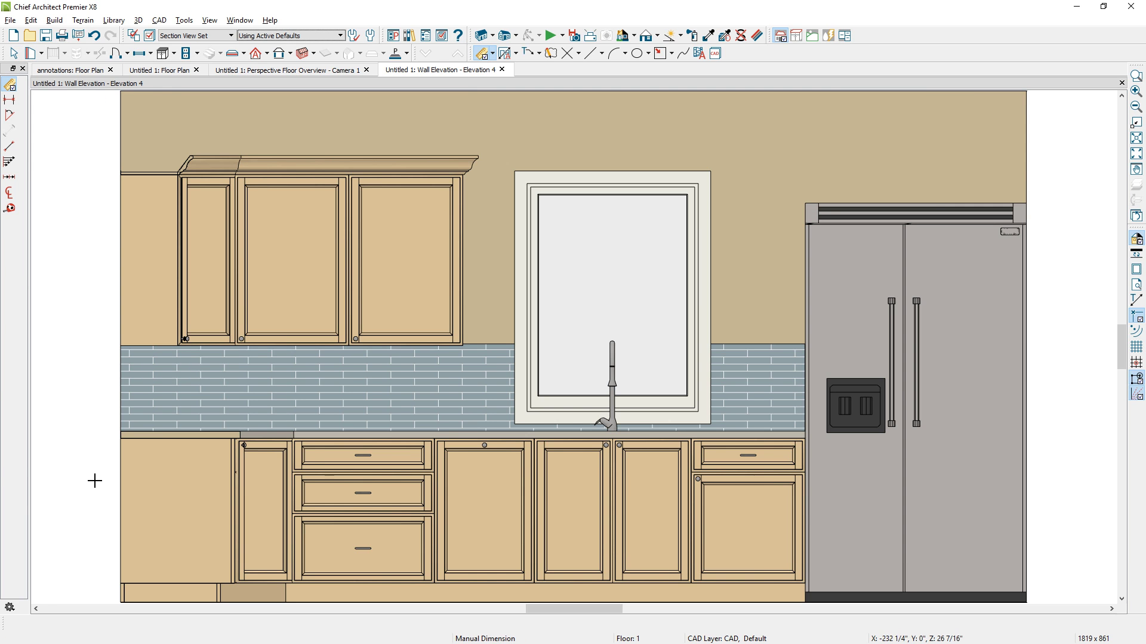
{"action": "left_click_drag", "start_coordinate": [95, 481], "coordinate": [1023, 454]}
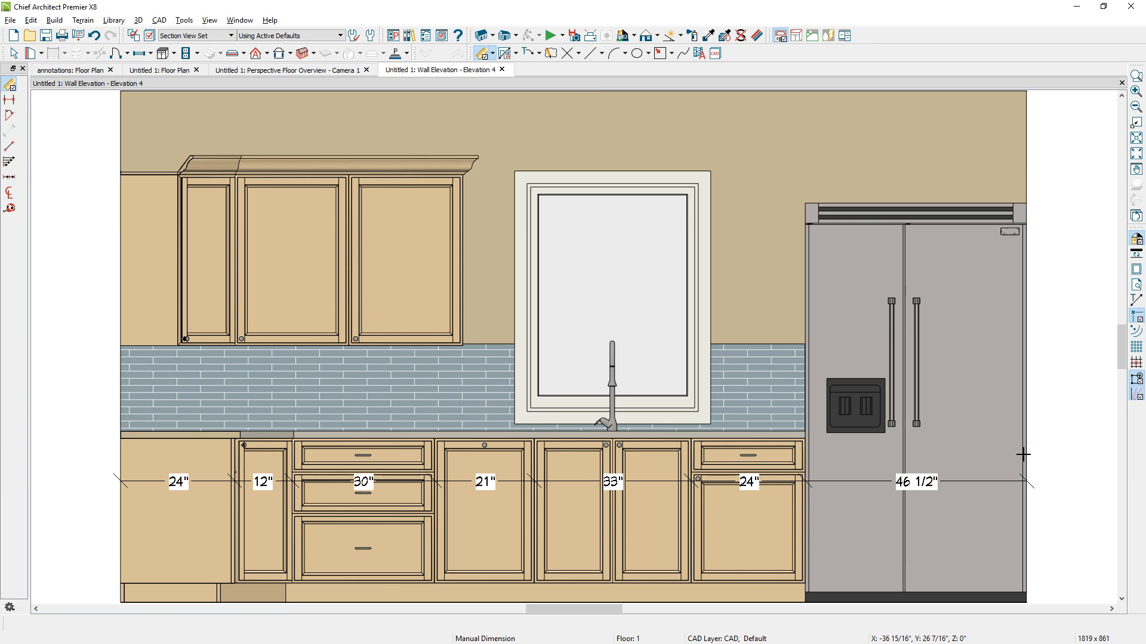
- Examine the current active defaults and the available annotation sets in the default settings
{"action": "left_click", "coordinate": [370, 35]}
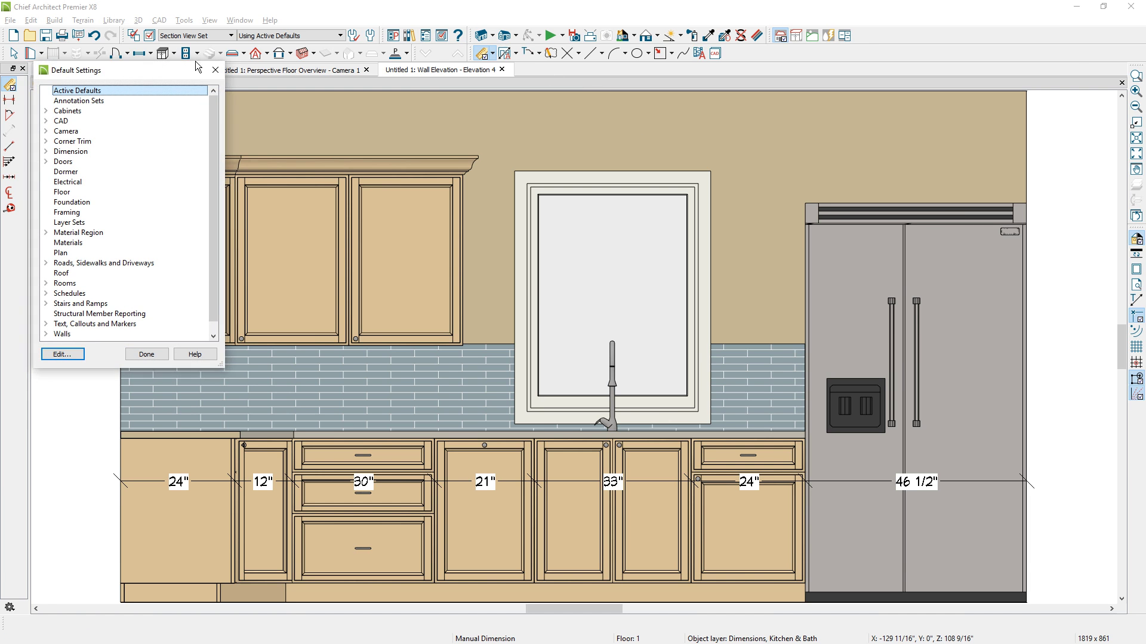
{"action": "double_click", "coordinate": [130, 88]}
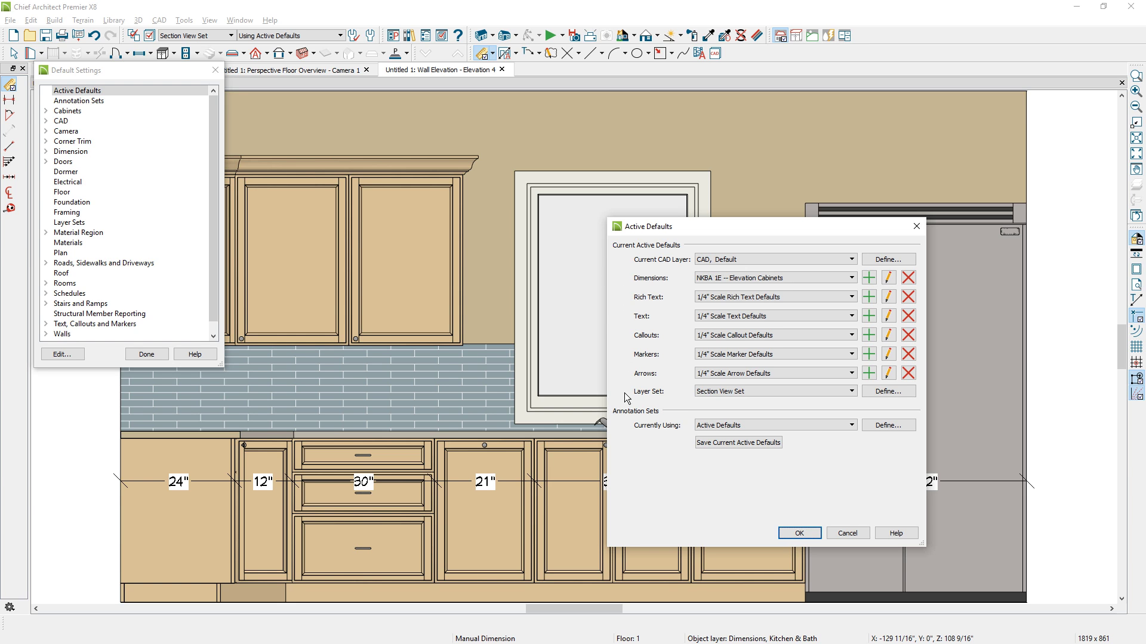
{"action": "left_click", "coordinate": [848, 534]}
{"action": "double_click", "coordinate": [114, 101]}
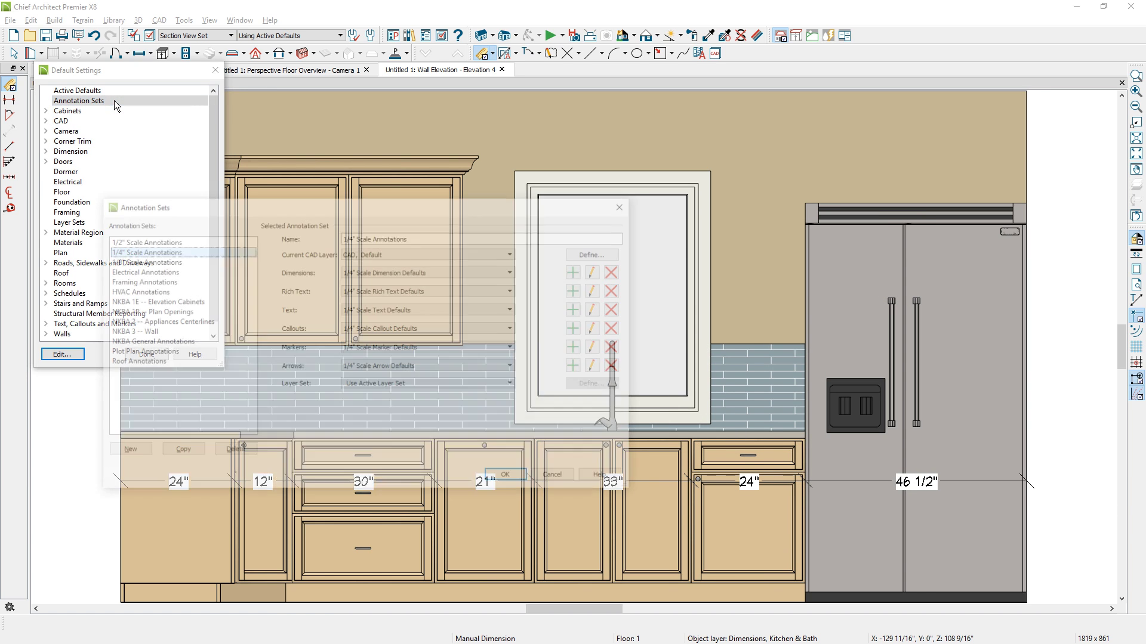
{"action": "mouse_move", "coordinate": [258, 213]}
{"action": "left_mouse_down"}
{"action": "mouse_move", "coordinate": [353, 191]}
{"action": "mouse_move", "coordinate": [415, 146]}
{"action": "left_mouse_up"}
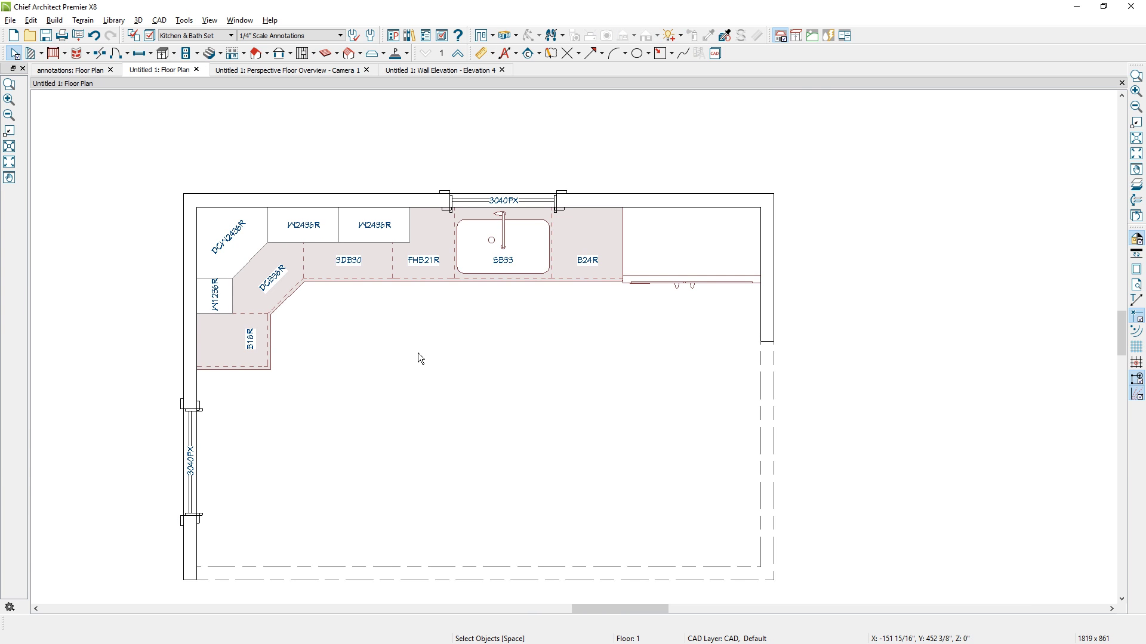
- Try automatic NKBA dimensions on the kitchen room in the floor plan with 1/4" Scale Annotations, and undo them
{"action": "left_click", "coordinate": [527, 410]}
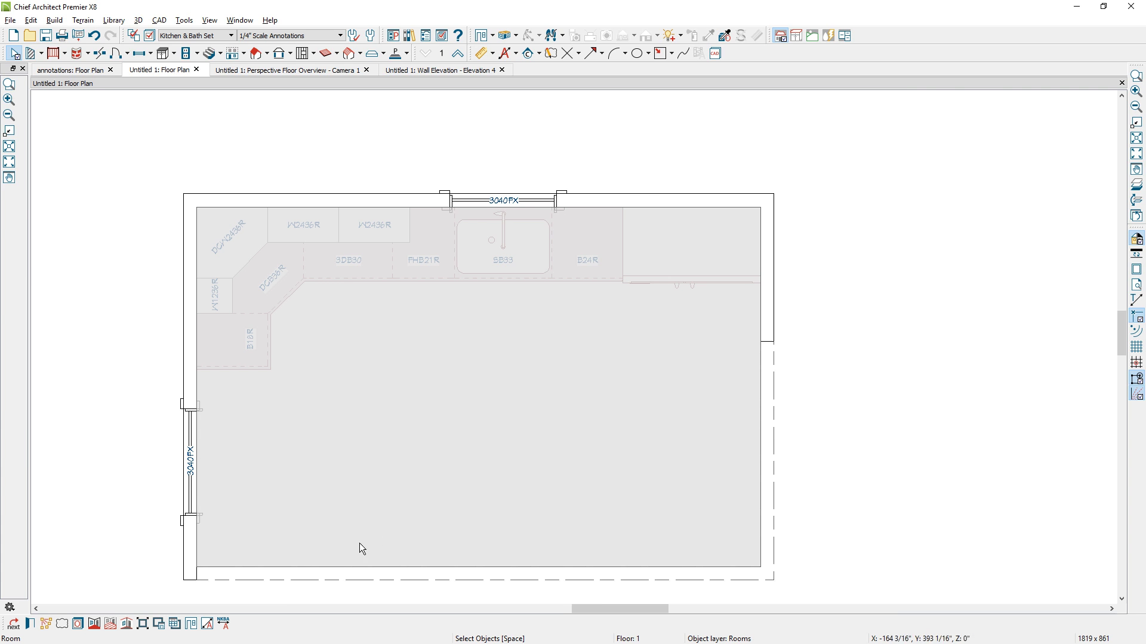
{"action": "left_click", "coordinate": [223, 625]}
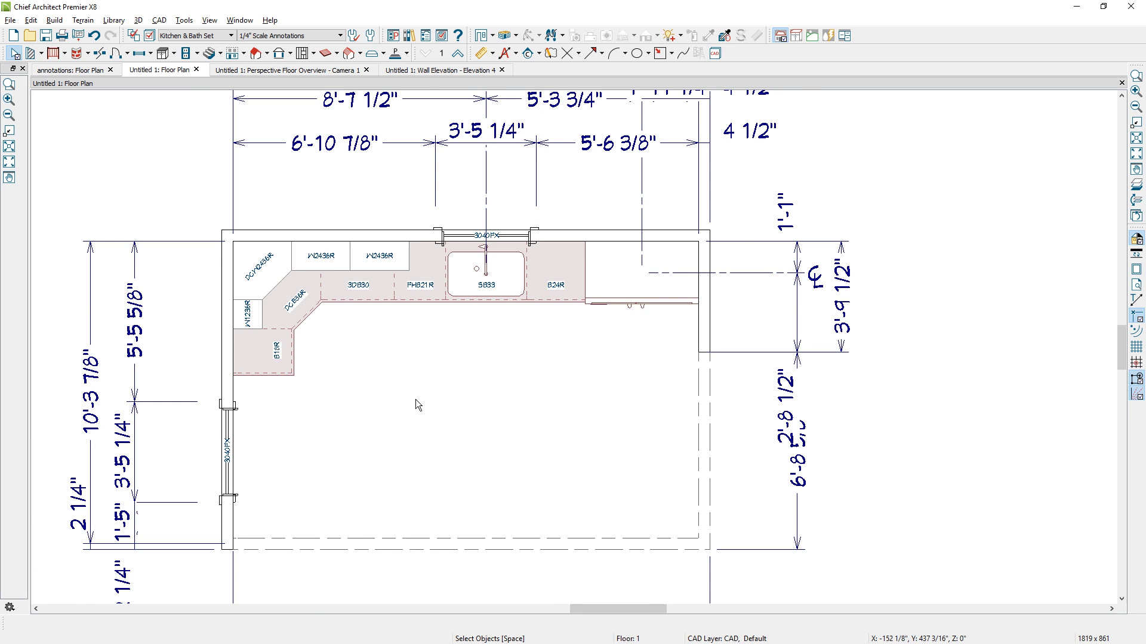
{"action": "scroll", "coordinate": [415, 399], "scroll_direction": "down", "scroll_amount": 2}
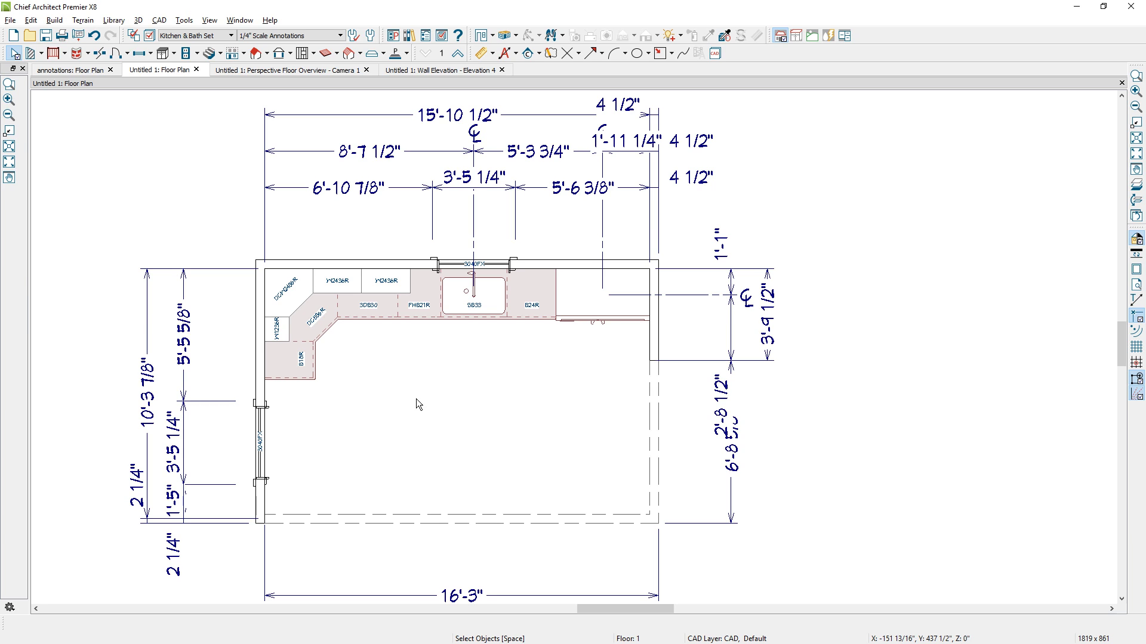
{"action": "left_click", "coordinate": [95, 37]}
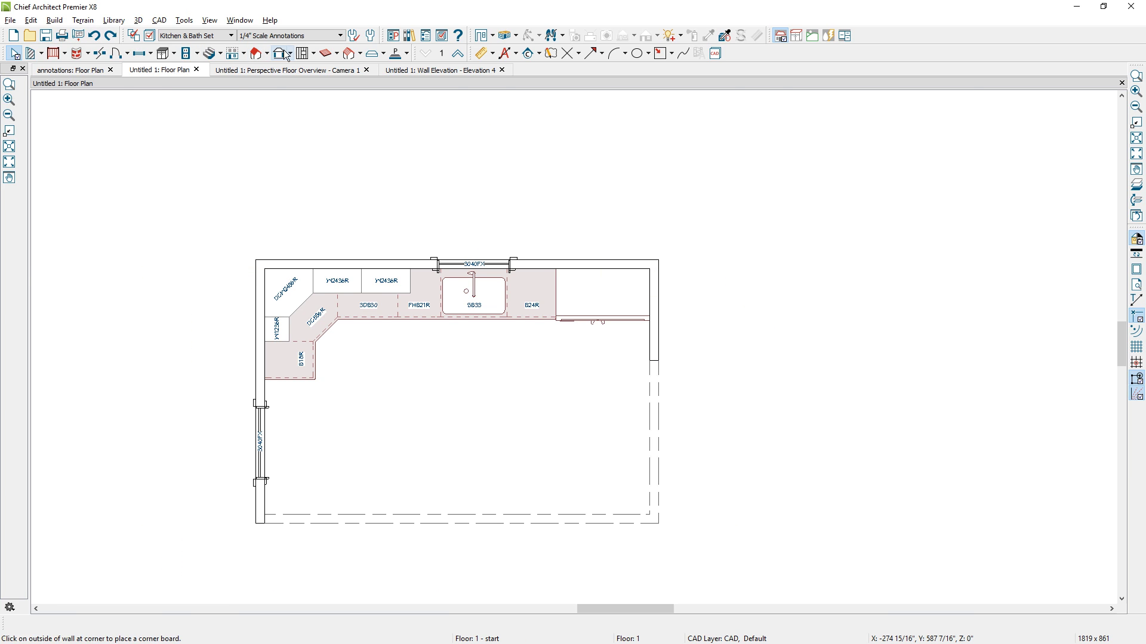
- Switch the annotation set to NKBA General Annotations and generate automatic NKBA dimensions for the kitchen room
{"action": "left_click", "coordinate": [306, 37]}
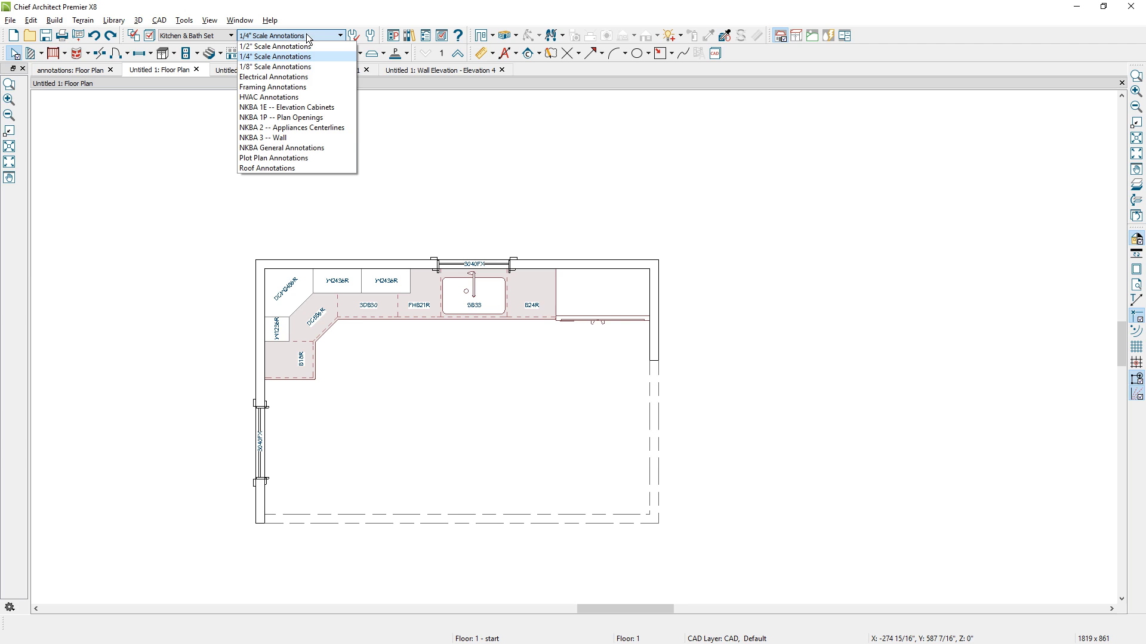
{"action": "left_click", "coordinate": [290, 149]}
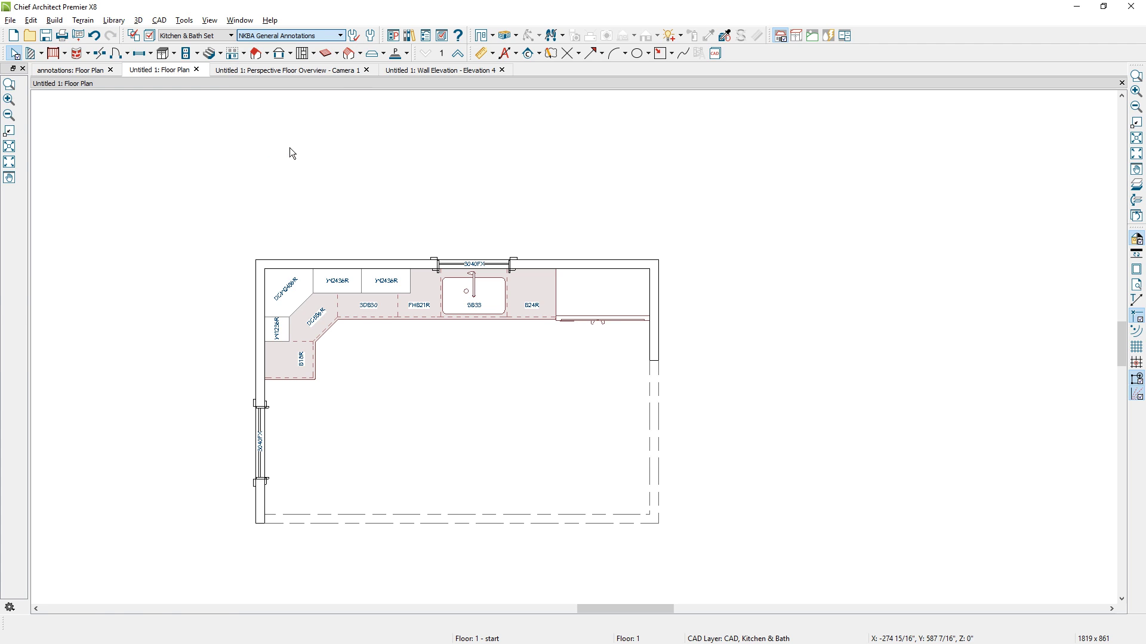
{"action": "left_click", "coordinate": [475, 447]}
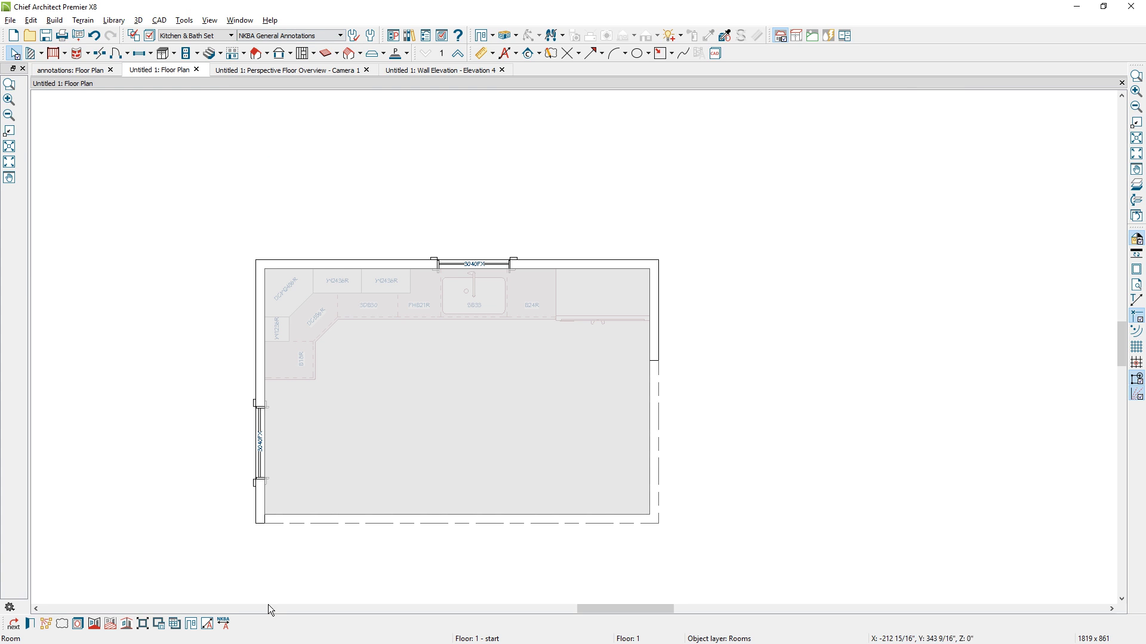
{"action": "left_click", "coordinate": [224, 624]}
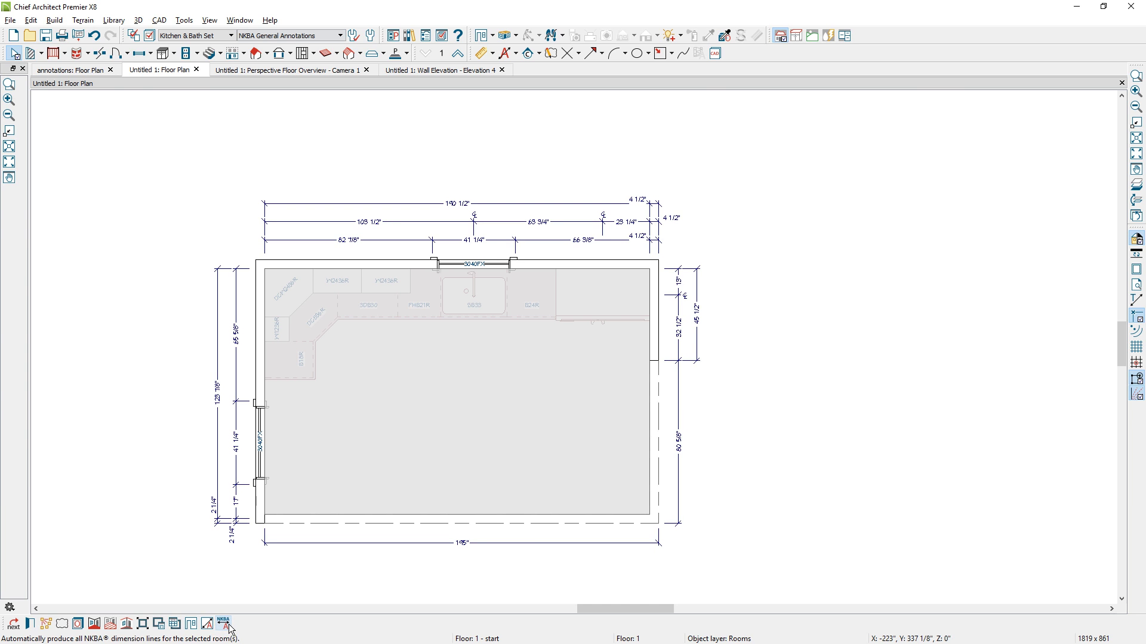
{"action": "key", "text": "Escape"}
{"action": "scroll", "coordinate": [495, 363], "scroll_direction": "up", "scroll_amount": 1}
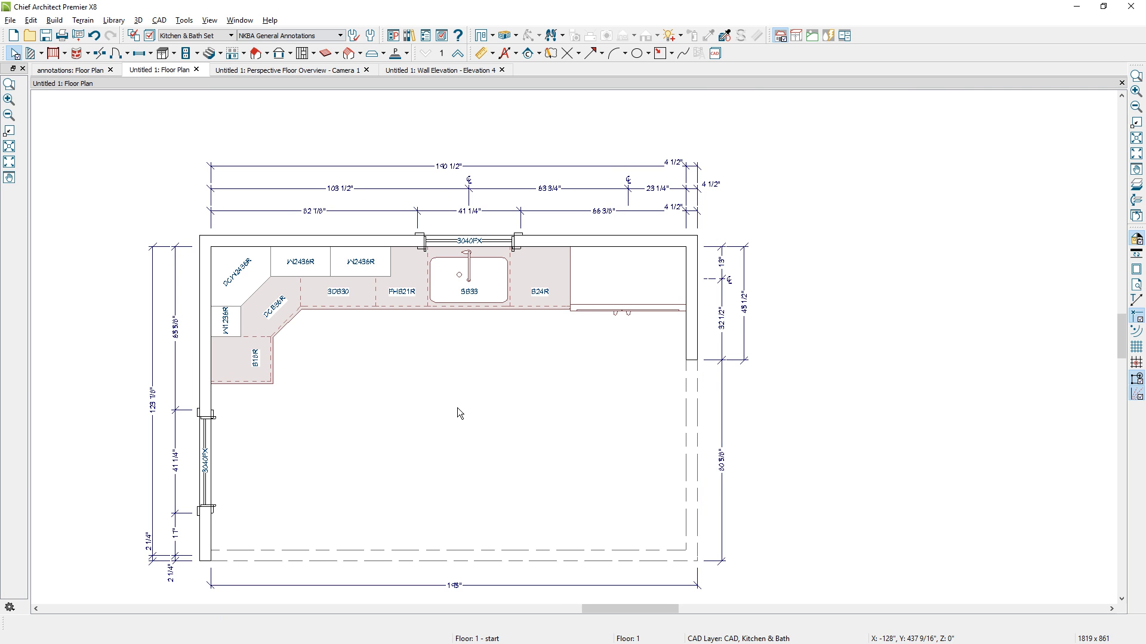
{"action": "middle_click_drag", "start_coordinate": [458, 412], "coordinate": [504, 390]}
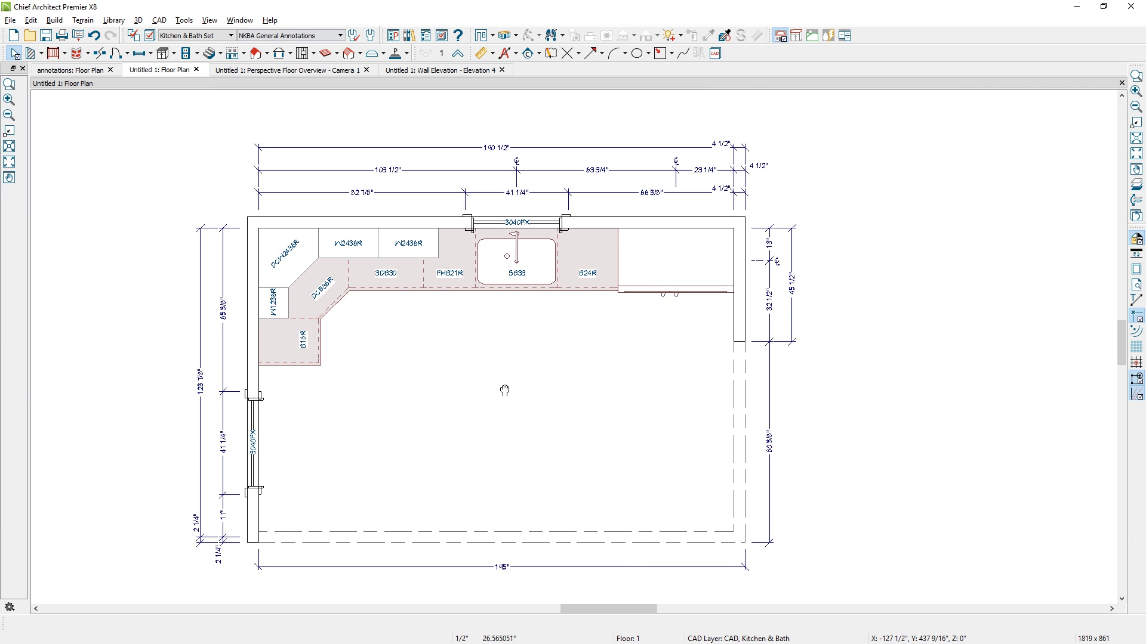
- Examine the active defaults that the current annotation set assigns to dimensions, text, callouts, markers and arrows
{"action": "left_click", "coordinate": [373, 43]}
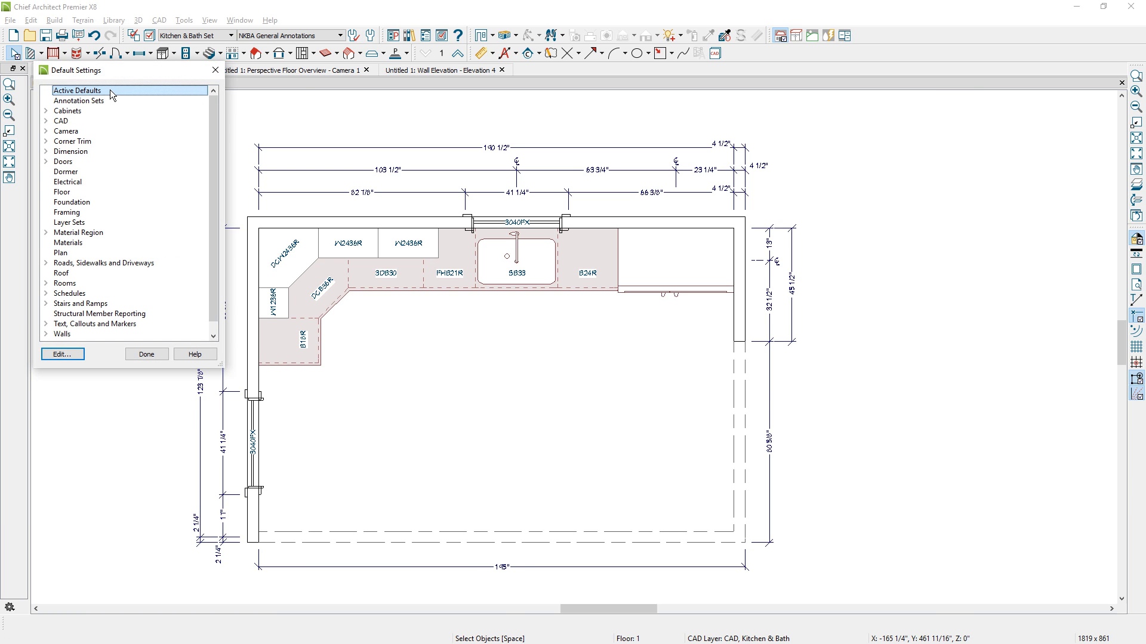
{"action": "double_click", "coordinate": [109, 90]}
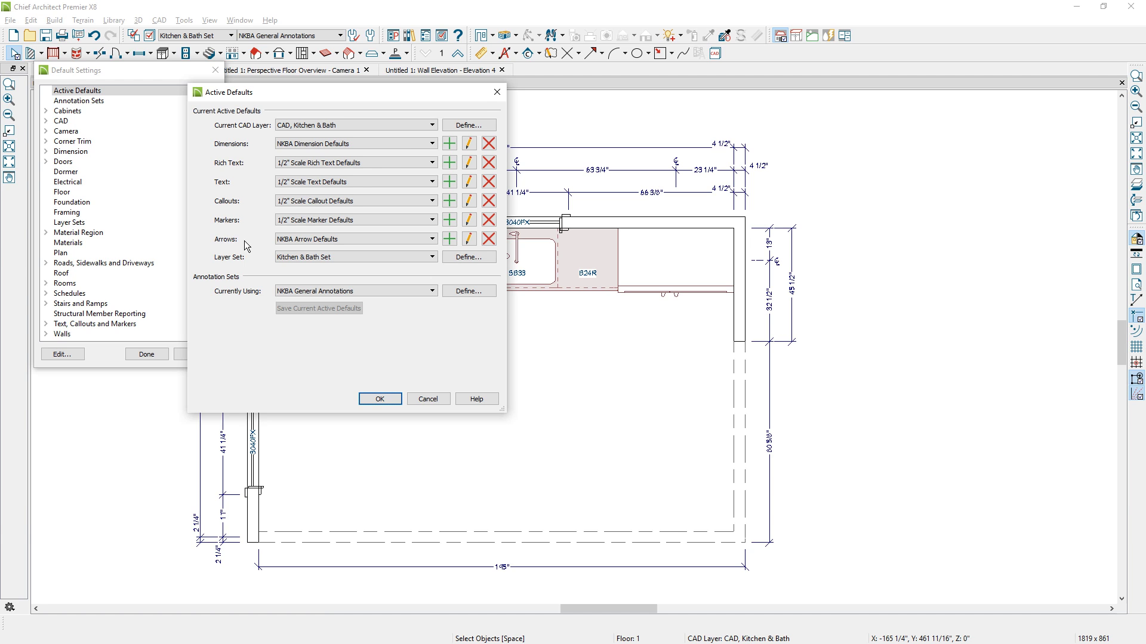
{"action": "left_click", "coordinate": [495, 94]}
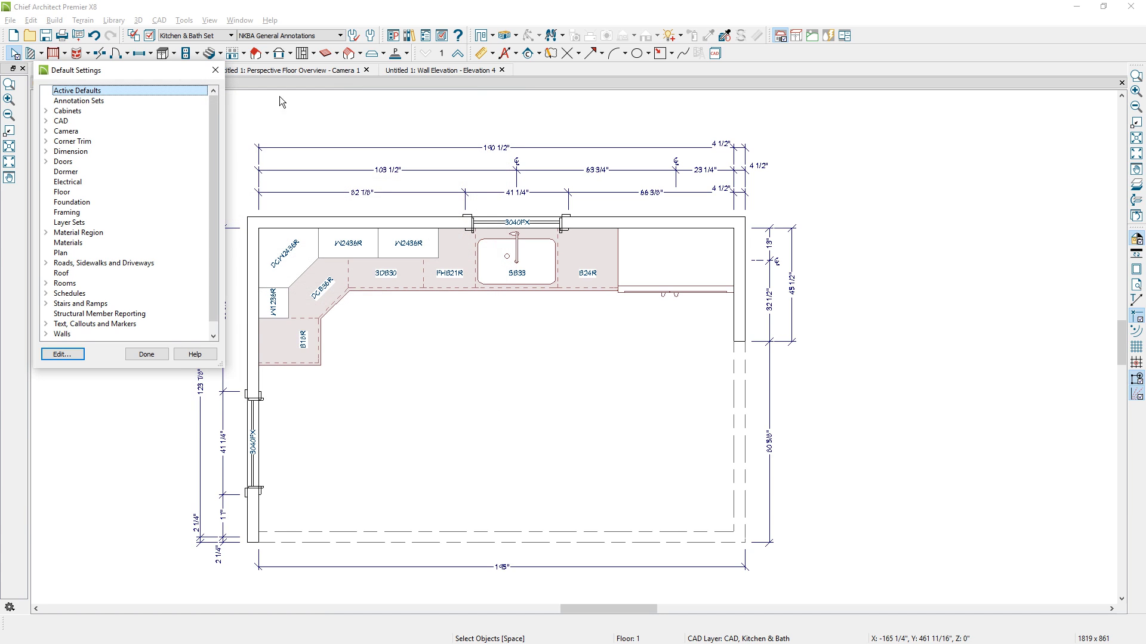
- Examine the NKBA General Annotations set's dimension defaults, including located objects, primary format and the 1/2" Text Style definition
{"action": "double_click", "coordinate": [110, 99]}
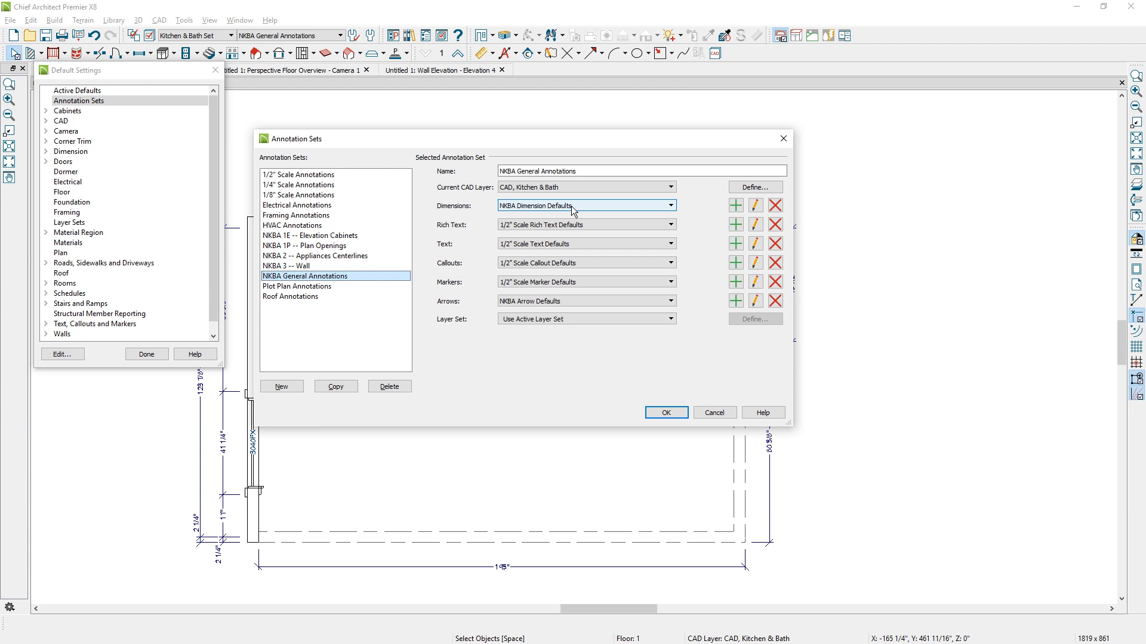
{"action": "left_click", "coordinate": [756, 206]}
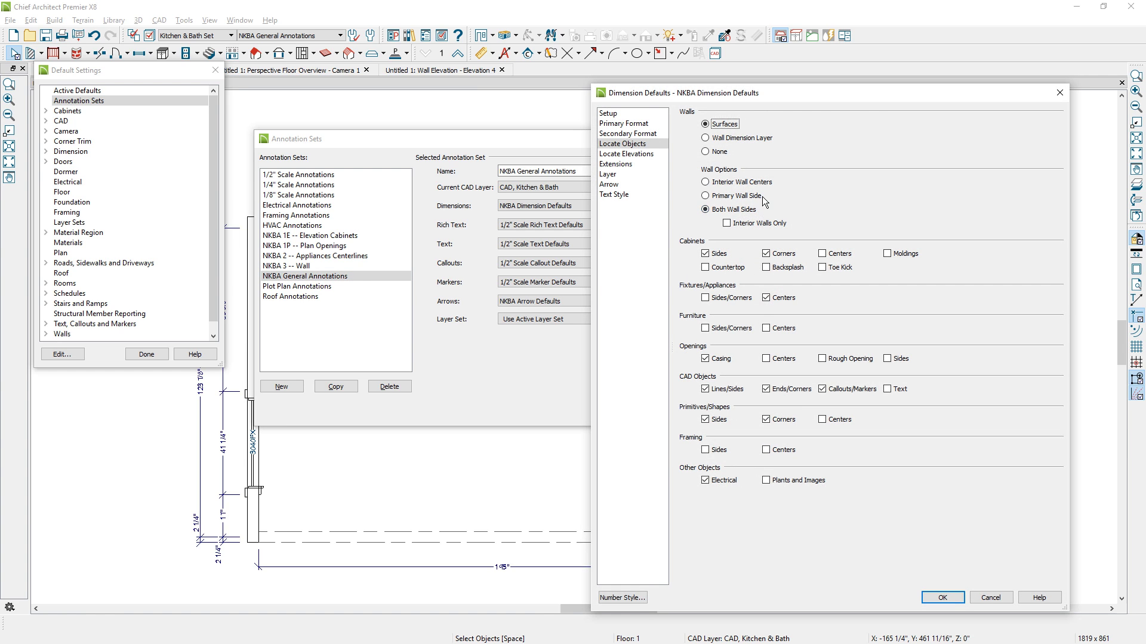
{"action": "left_click", "coordinate": [648, 125]}
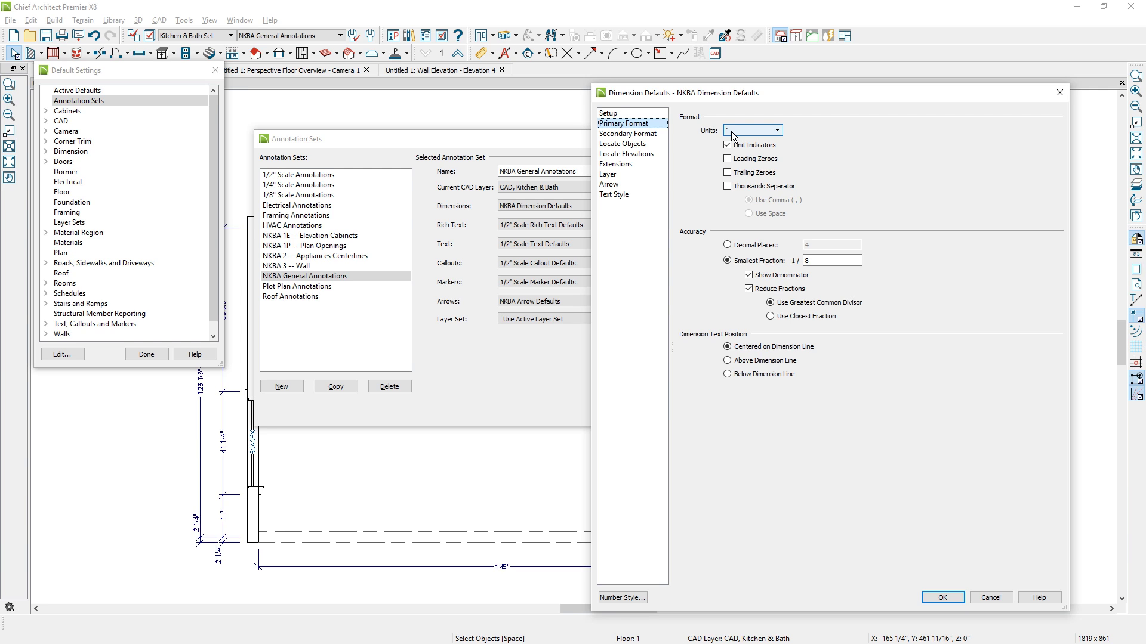
{"action": "left_click", "coordinate": [627, 194]}
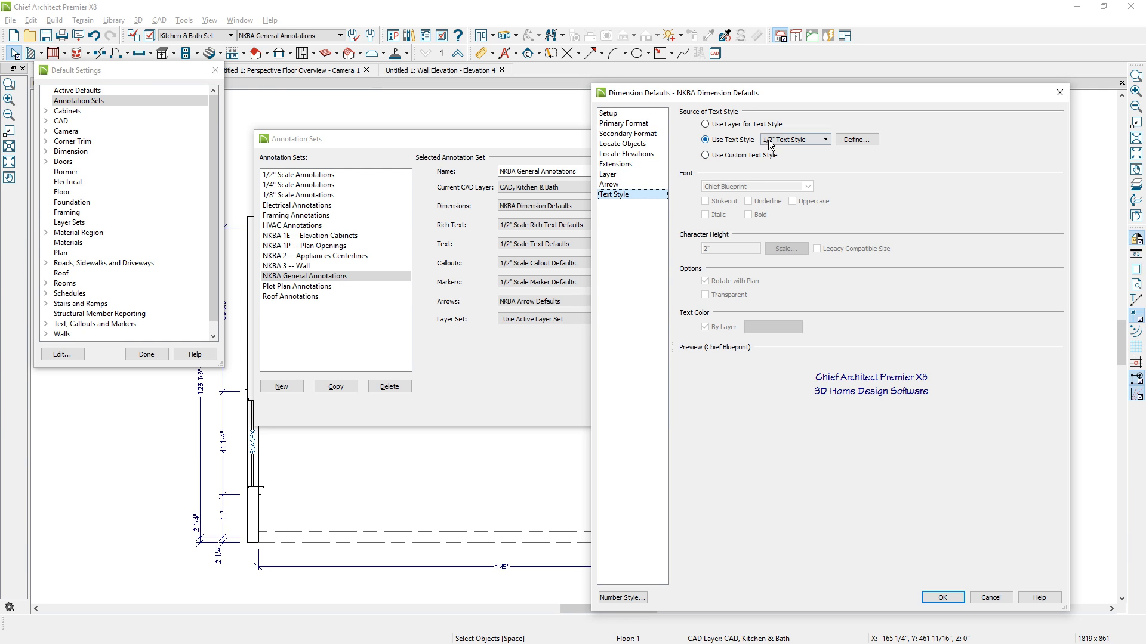
{"action": "left_click", "coordinate": [852, 141]}
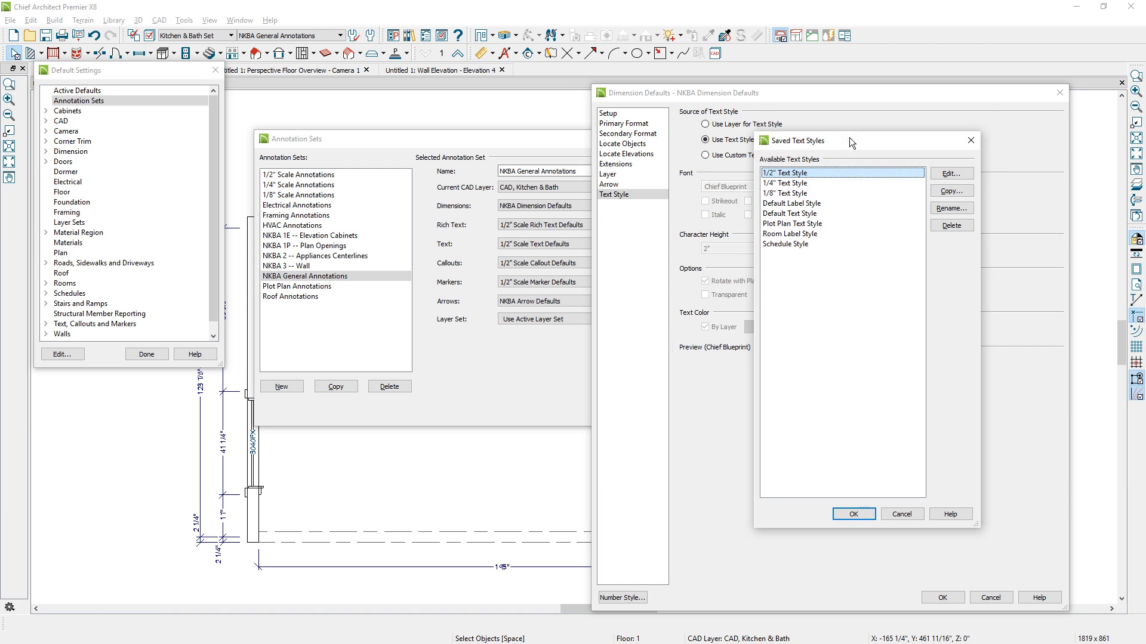
{"action": "left_click", "coordinate": [952, 173]}
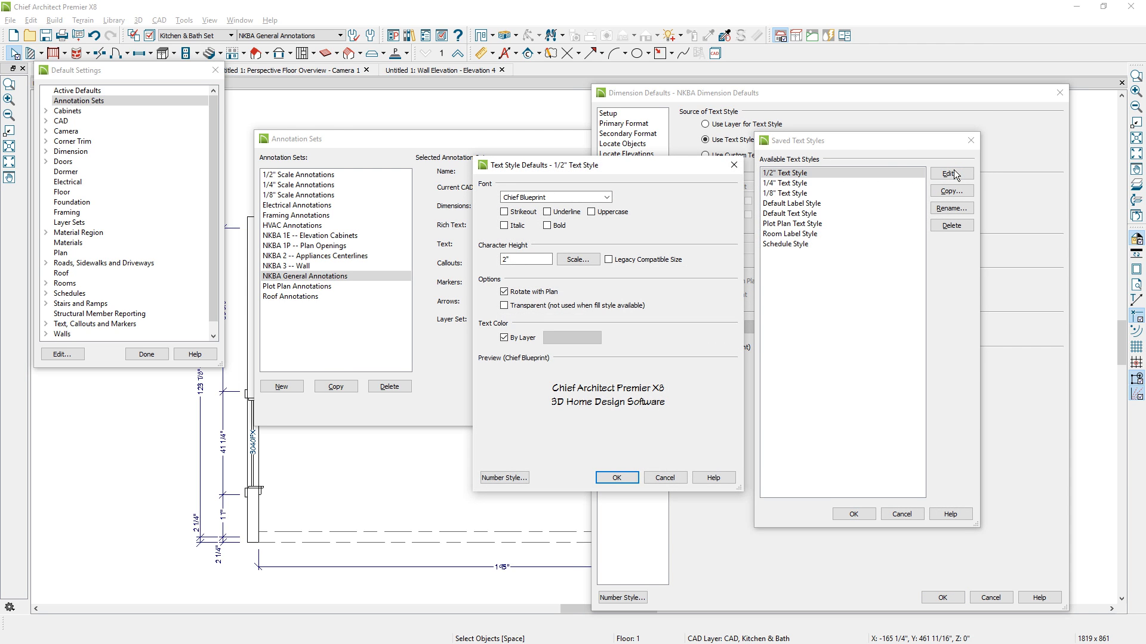
{"action": "left_click", "coordinate": [668, 475]}
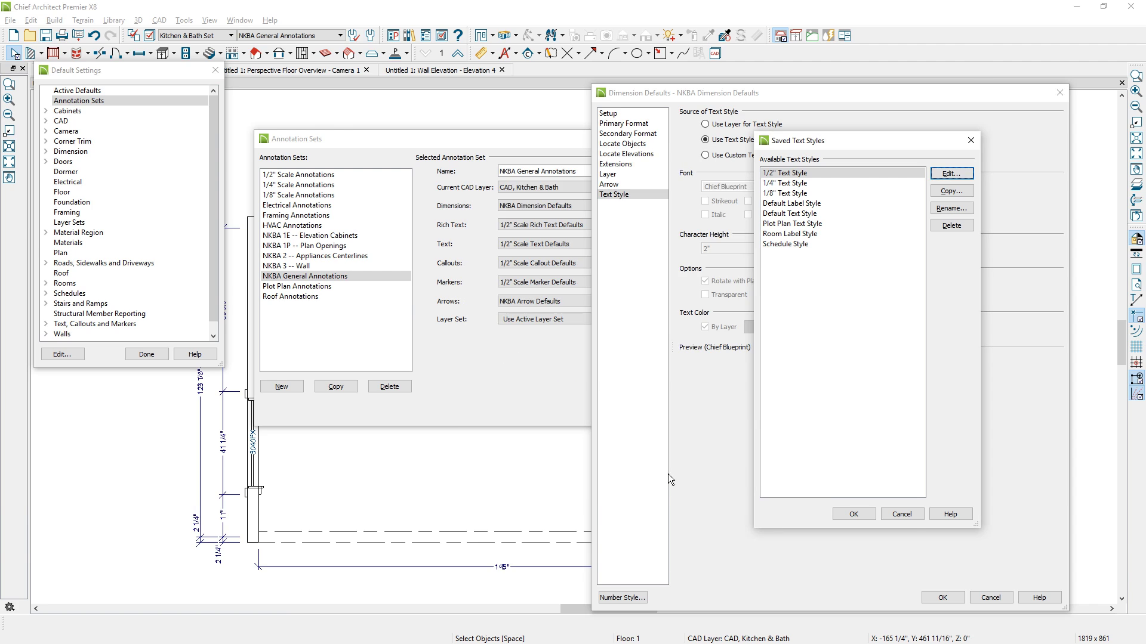
{"action": "left_click", "coordinate": [911, 513]}
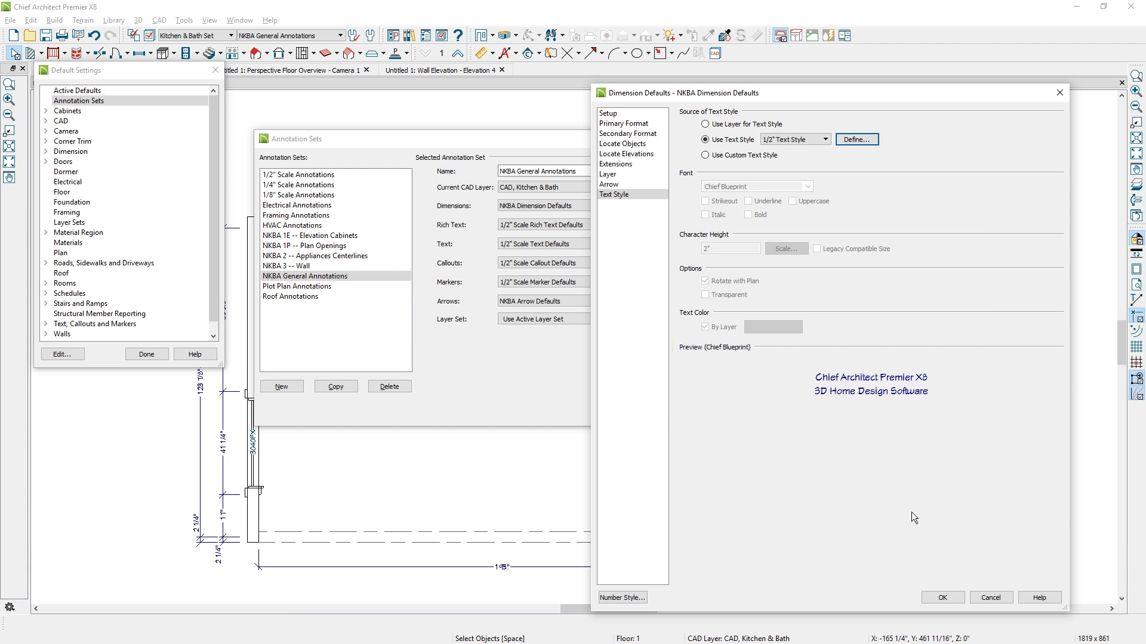
{"action": "left_click", "coordinate": [979, 598]}
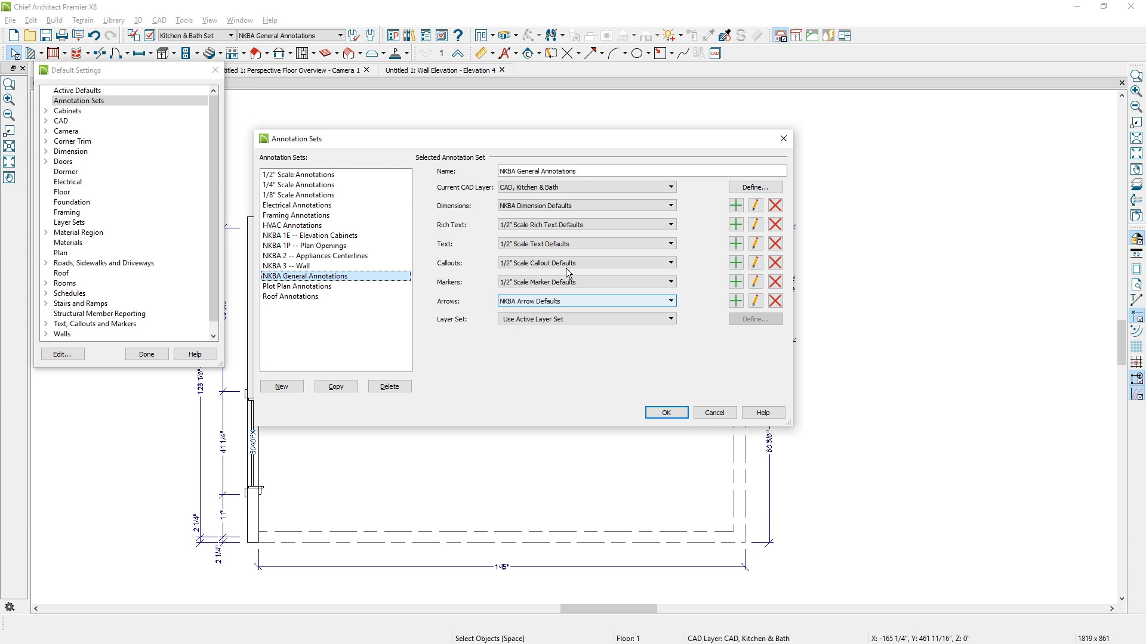
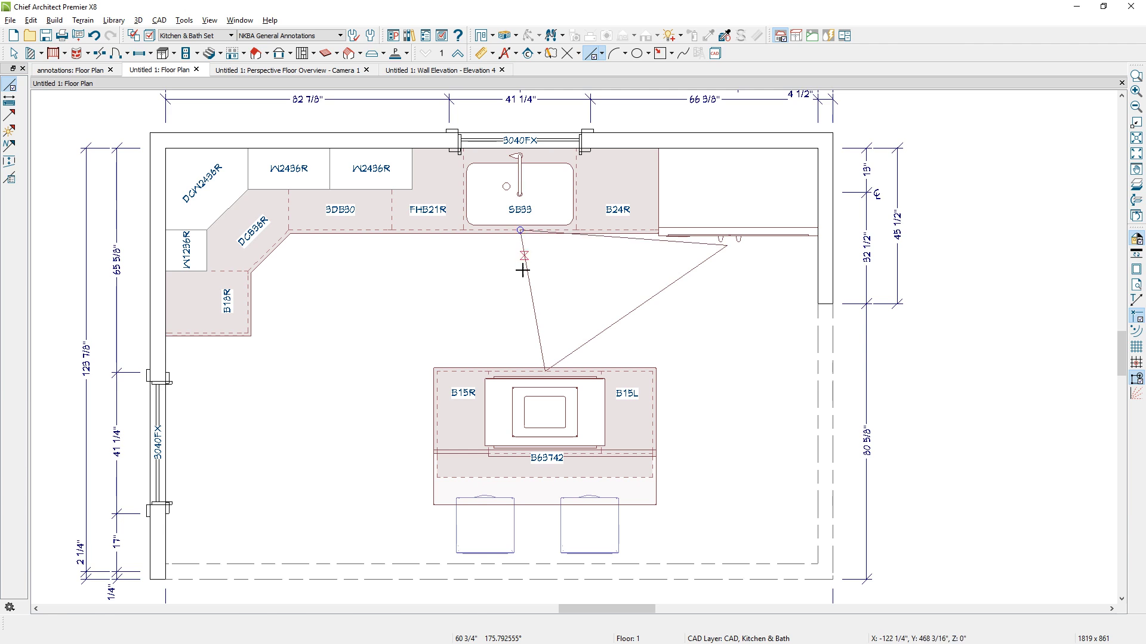
- Close the work triangle polyline between the sink, refrigerator and island range, with sides about 63", 66" and 38"
{"action": "double_click", "coordinate": [519, 242]}
{"action": "left_click_drag", "start_coordinate": [512, 241], "coordinate": [499, 242]}
{"action": "key", "text": "Escape"}
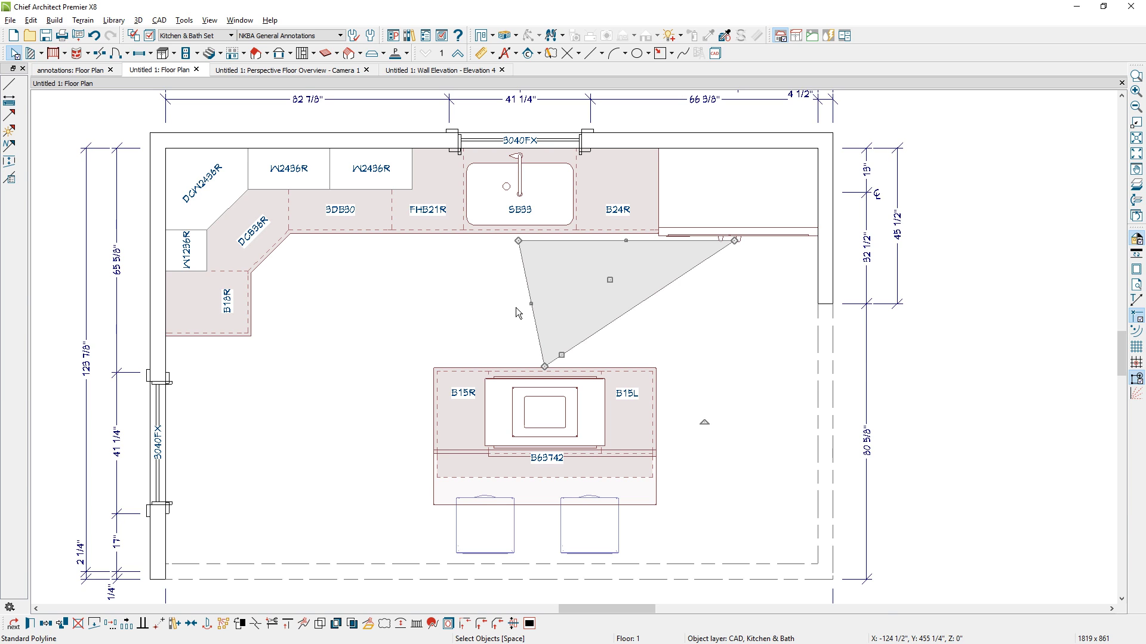
- Show the side lengths on the work triangle polyline through its line style settings
{"action": "key", "text": "ctrl+e"}
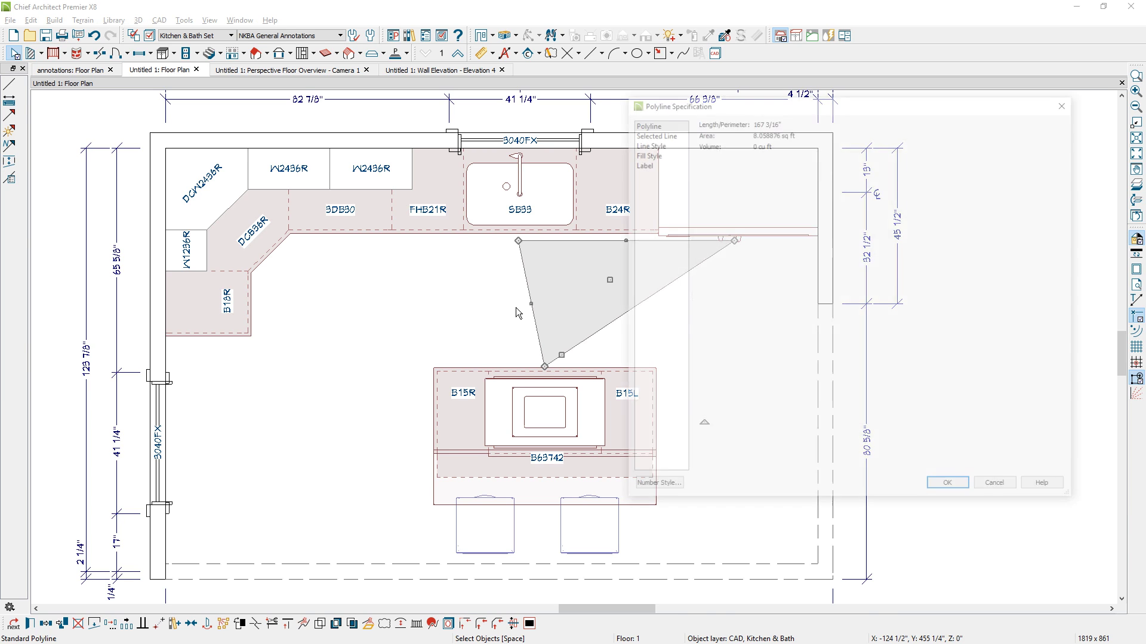
{"action": "left_click", "coordinate": [657, 144]}
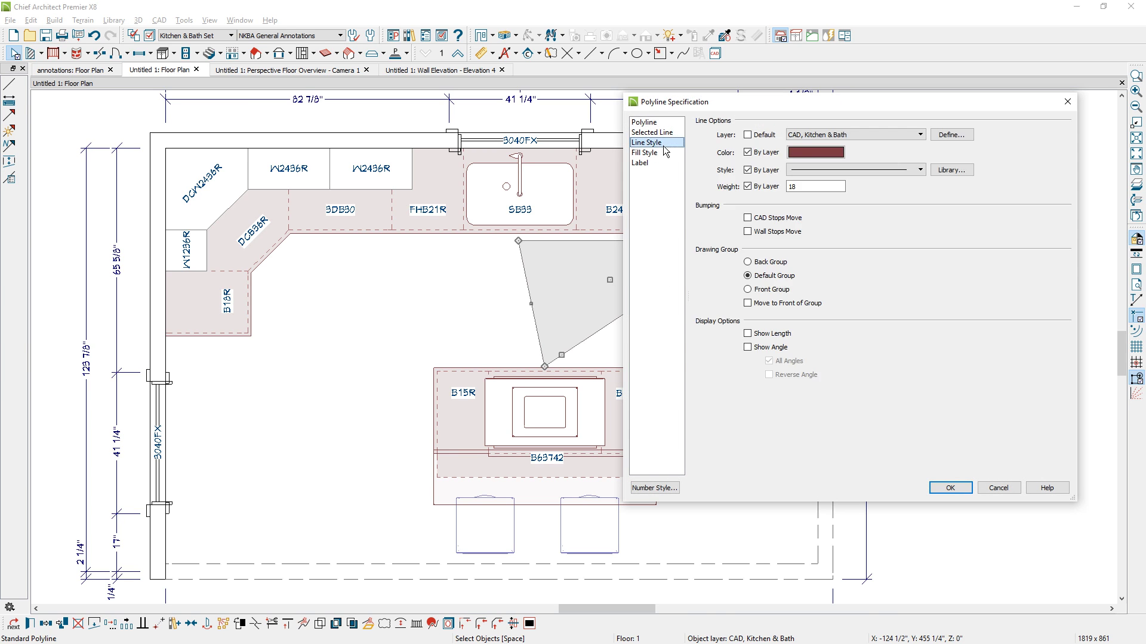
{"action": "left_click", "coordinate": [747, 333]}
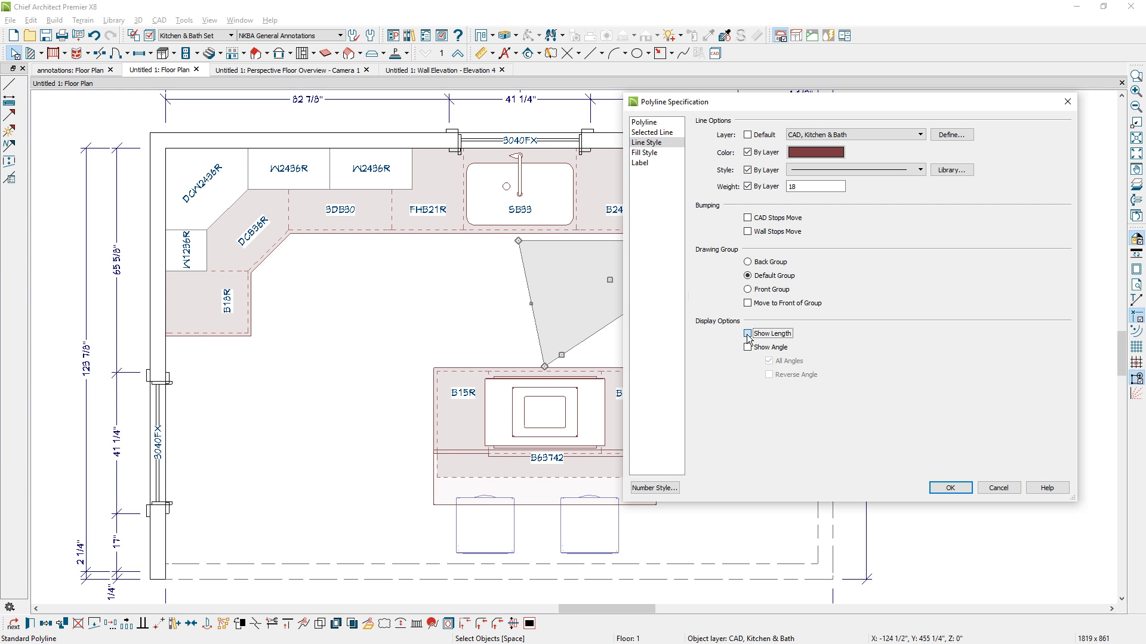
{"action": "left_click", "coordinate": [950, 487]}
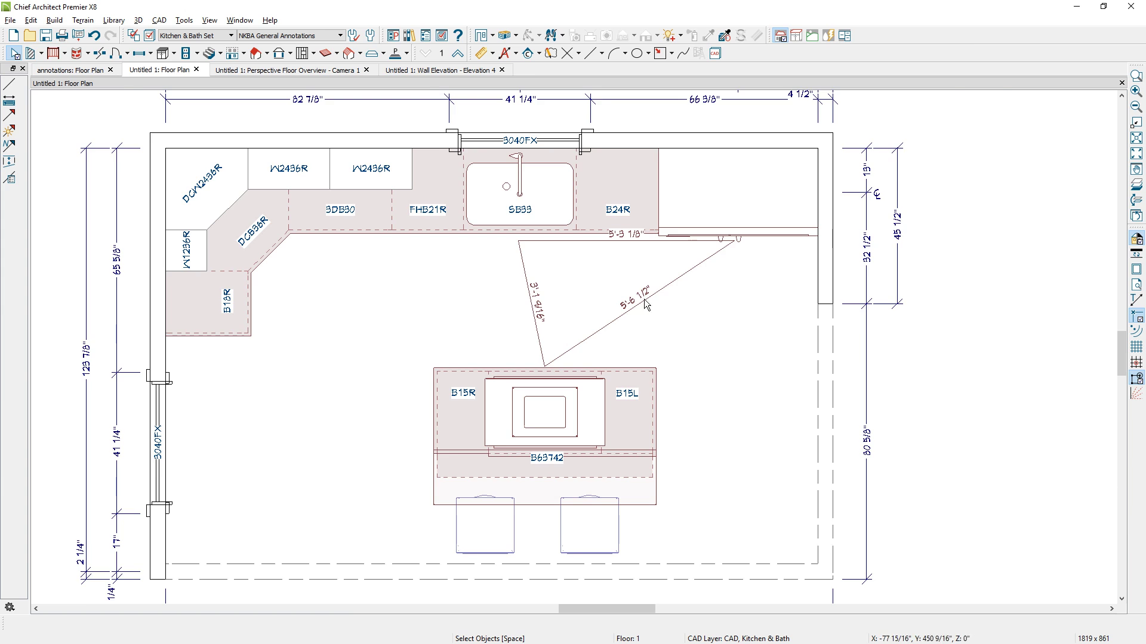
- Examine the layer properties of the work triangle polyline
{"action": "scroll", "coordinate": [657, 311], "scroll_direction": "up", "scroll_amount": 2}
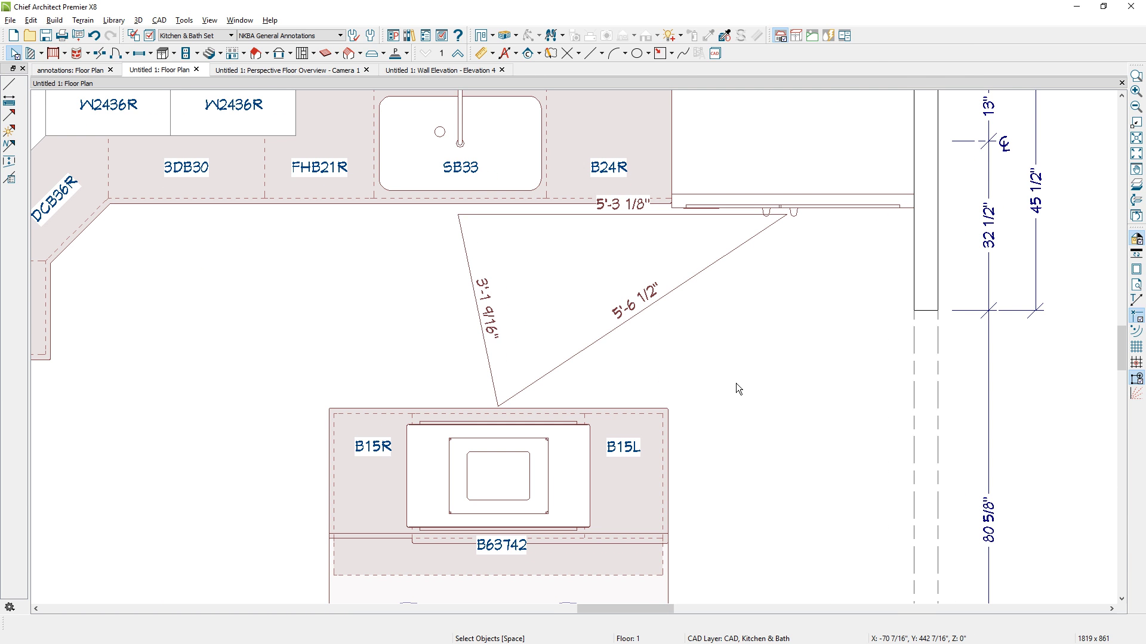
{"action": "left_click", "coordinate": [592, 347]}
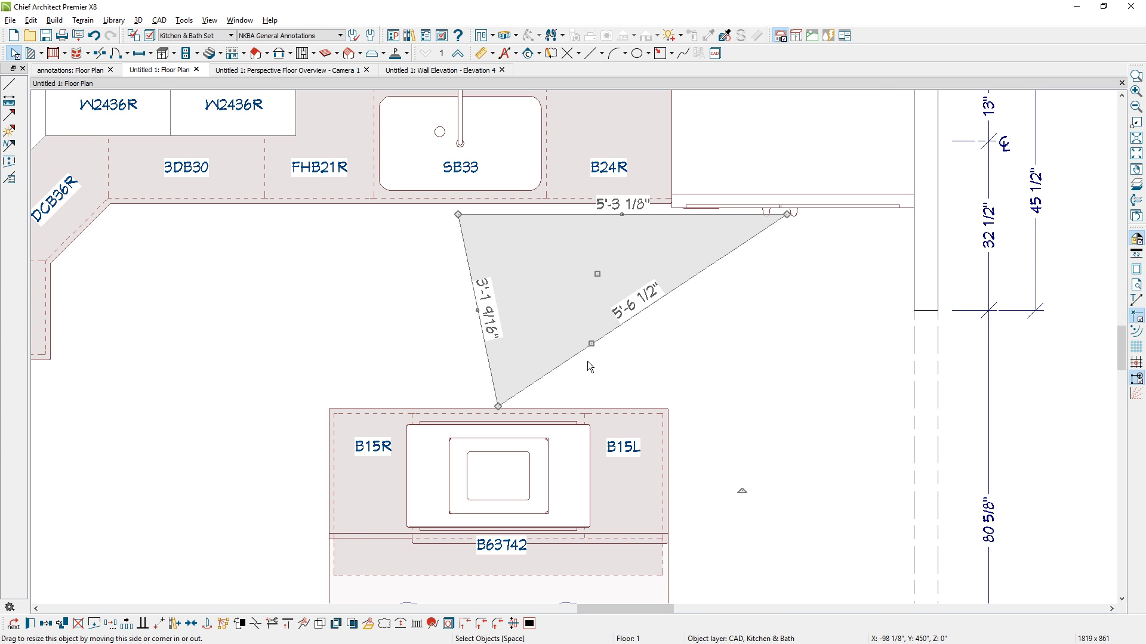
{"action": "left_click", "coordinate": [448, 624]}
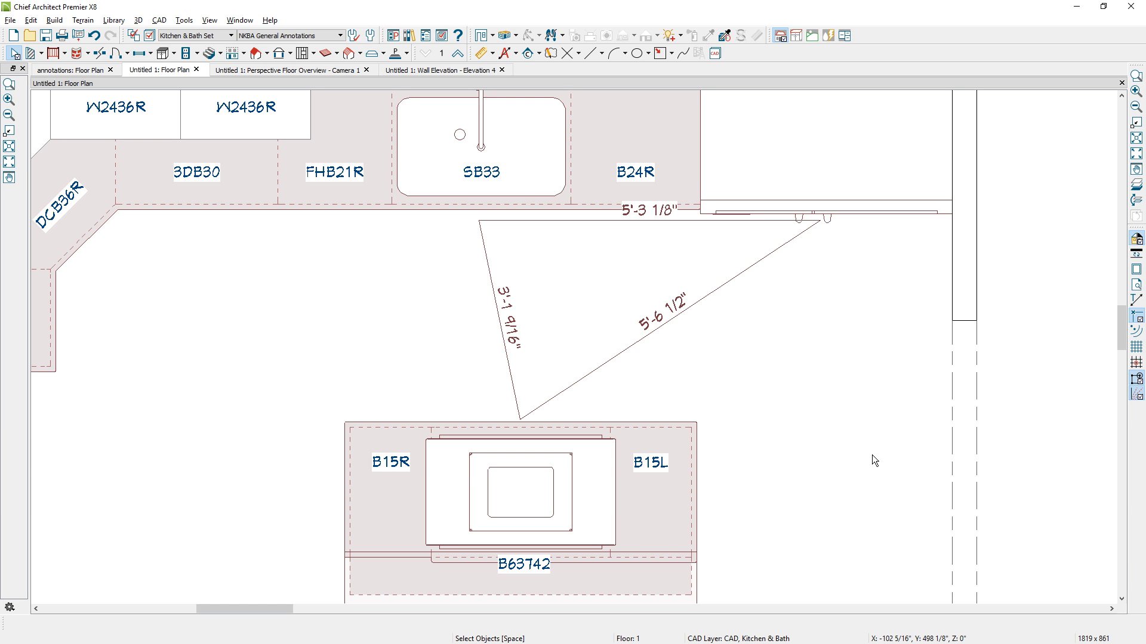
- Draw a rectangular polyline around the entire kitchen plan, about 920" across its diagonal
{"action": "scroll", "coordinate": [804, 354], "scroll_direction": "down", "scroll_amount": 8}
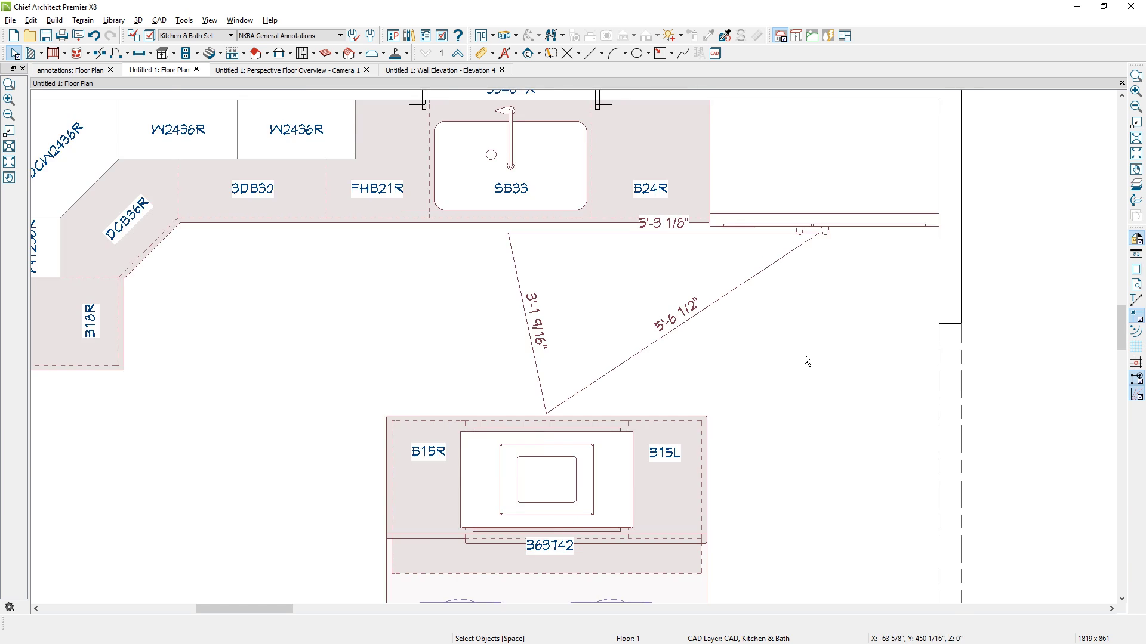
{"action": "middle_click_drag", "start_coordinate": [865, 444], "coordinate": [638, 401]}
{"action": "scroll", "coordinate": [638, 401], "scroll_direction": "down", "scroll_amount": 2}
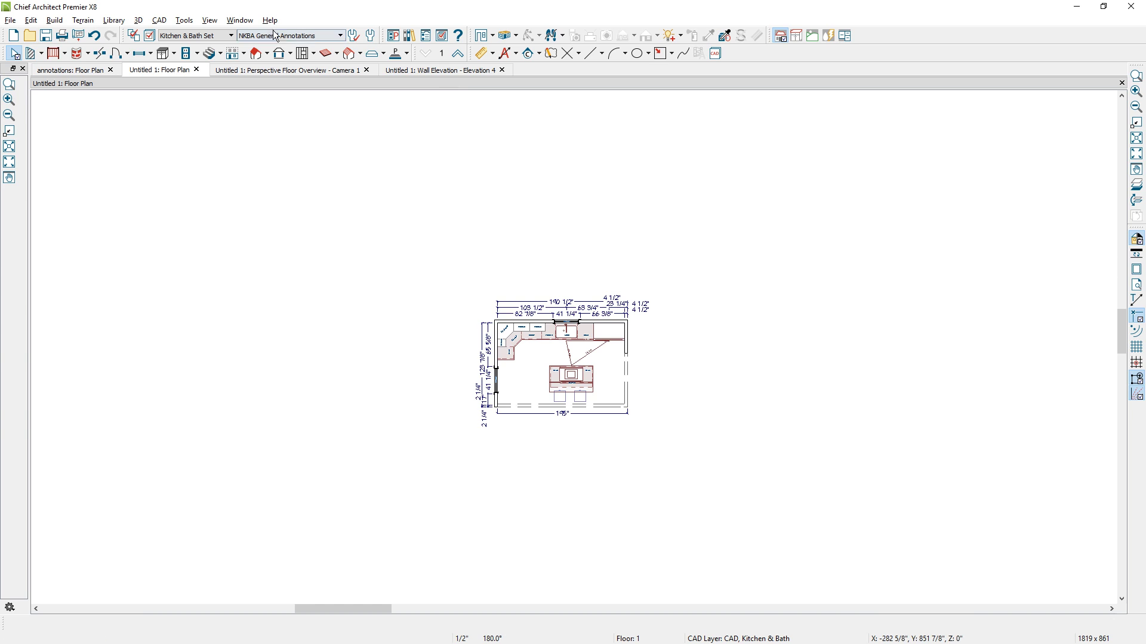
{"action": "left_click", "coordinate": [660, 53]}
{"action": "left_click_drag", "start_coordinate": [341, 140], "coordinate": [765, 583]}
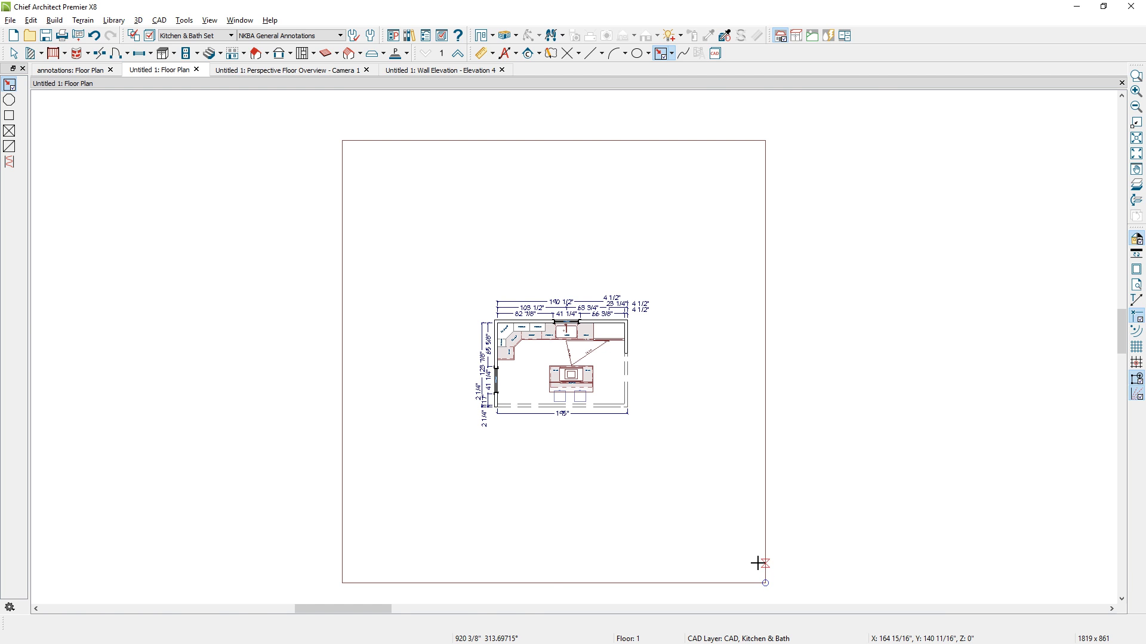
{"action": "left_click", "coordinate": [758, 563]}
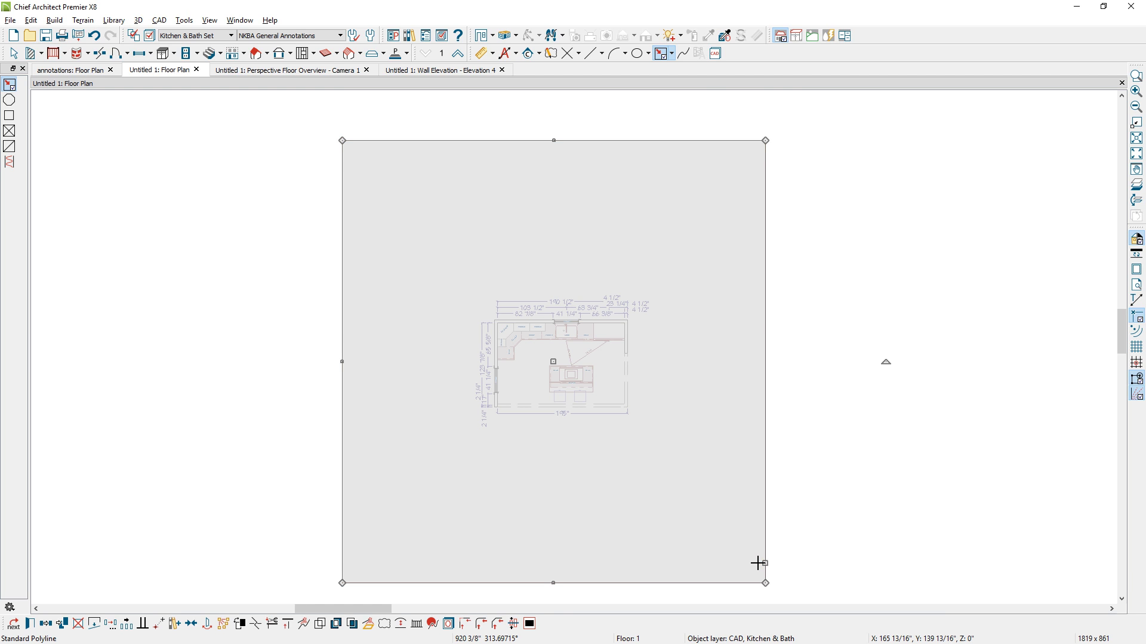
- Check the surrounding rectangle's layer properties and show its side lengths
{"action": "left_click", "coordinate": [448, 624]}
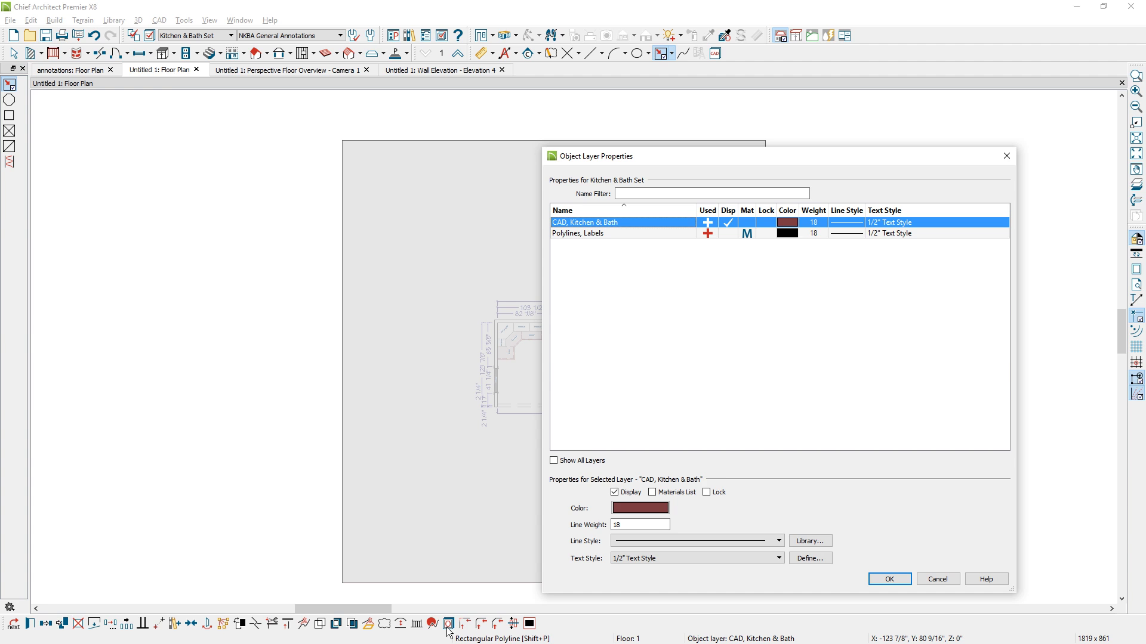
{"action": "left_click", "coordinate": [888, 579]}
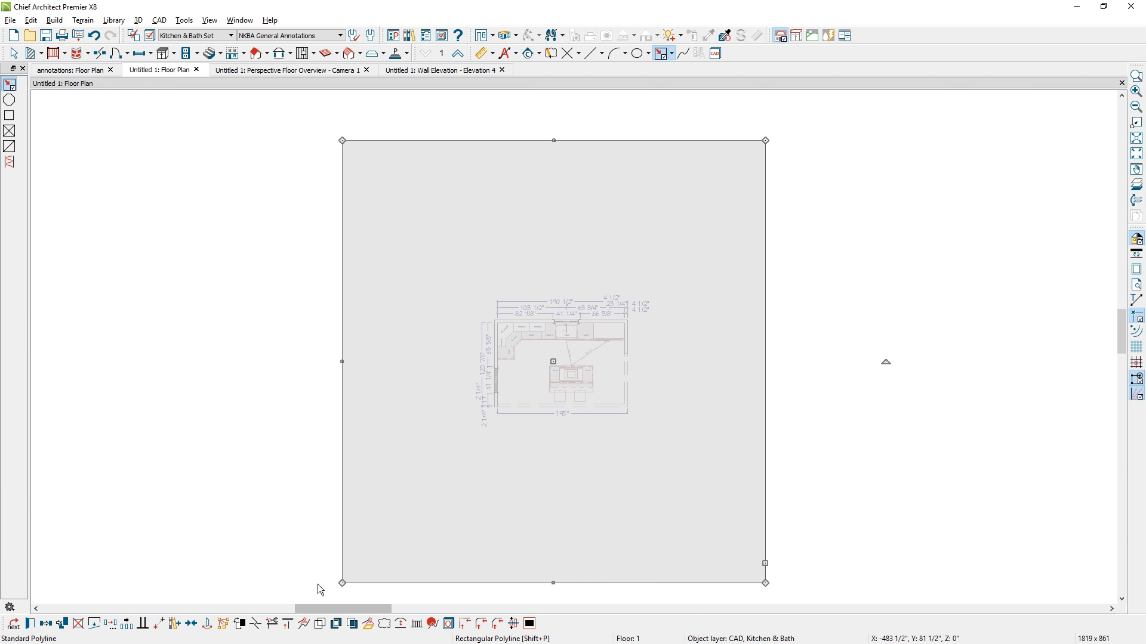
{"action": "double_click", "coordinate": [301, 575]}
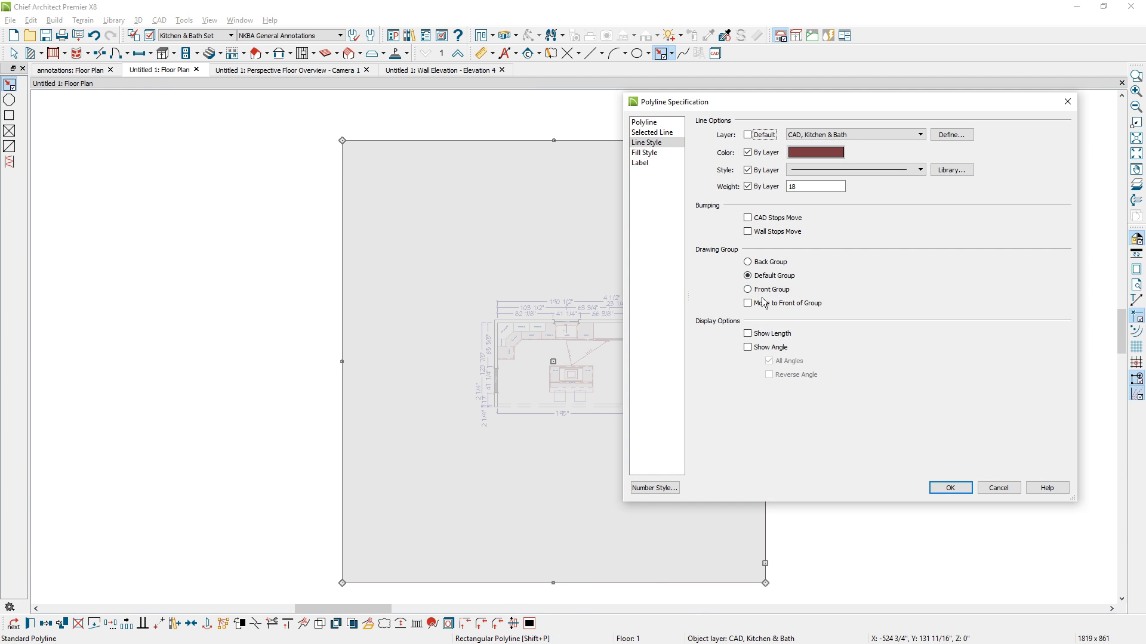
{"action": "left_click", "coordinate": [766, 333]}
{"action": "left_click", "coordinate": [949, 488]}
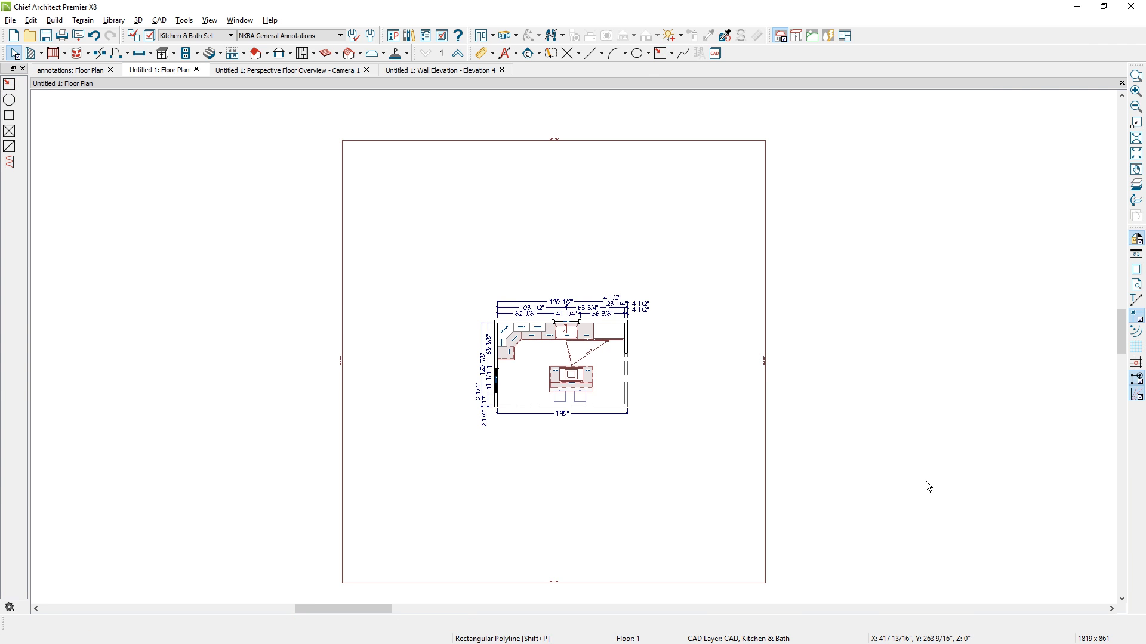
- Switch the floor plan's active layer set to Plot Plan Set
{"action": "key", "text": "space"}
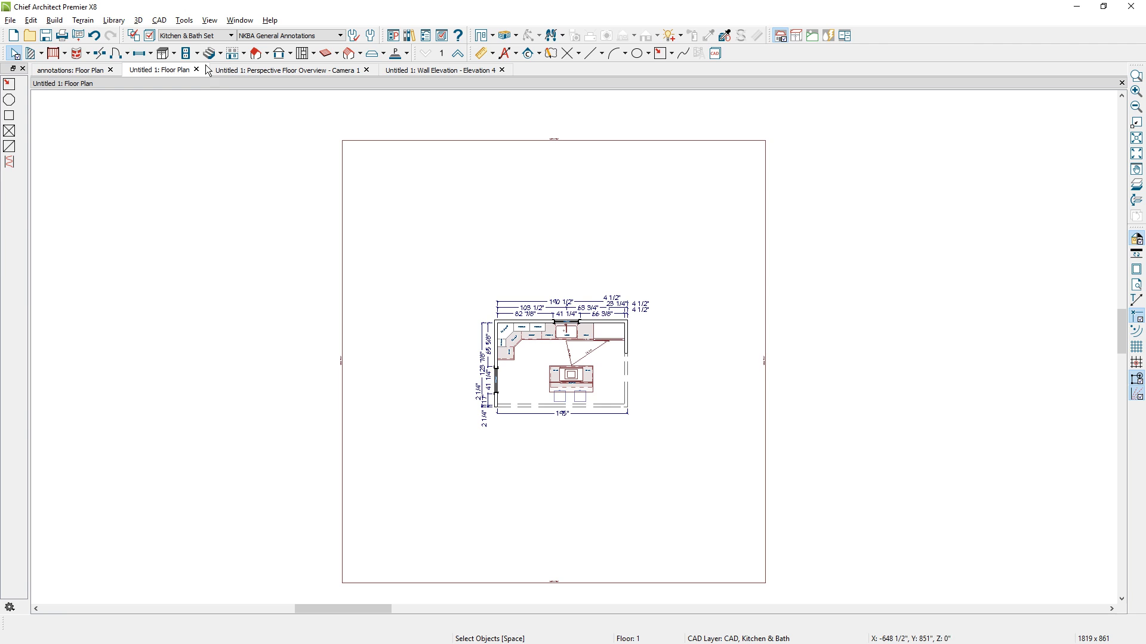
{"action": "left_click", "coordinate": [203, 37]}
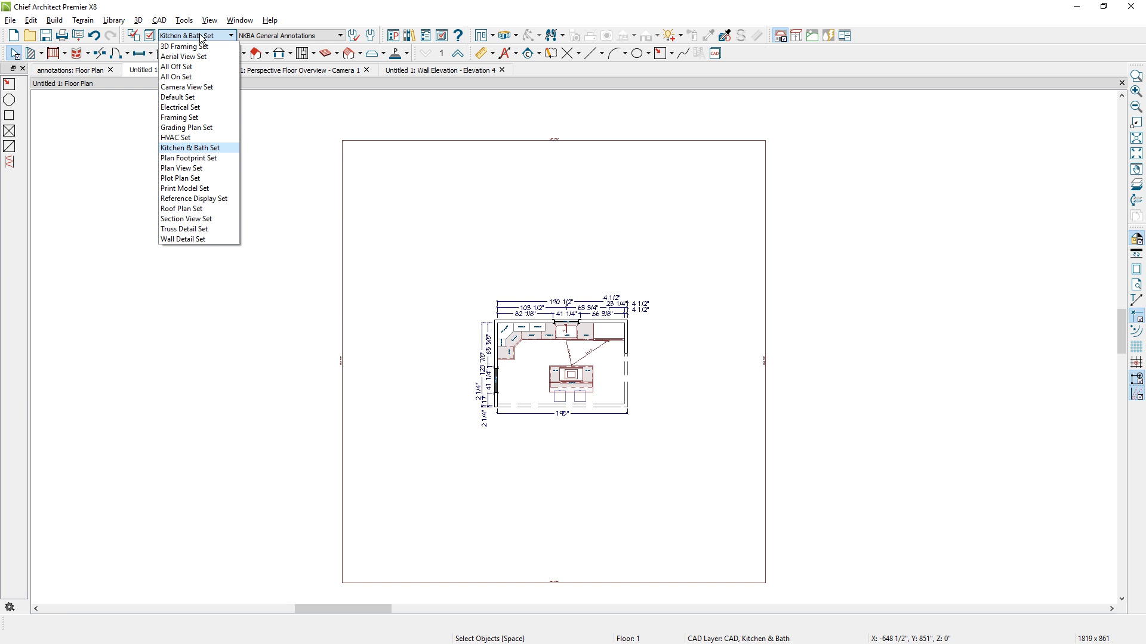
{"action": "left_click", "coordinate": [194, 179]}
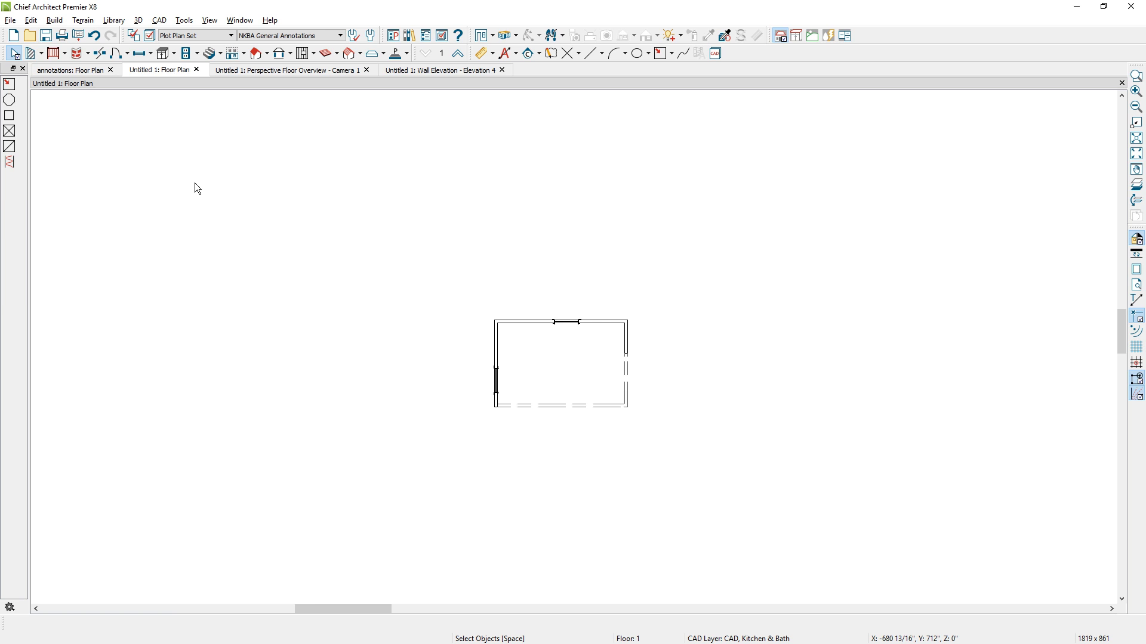
- Switch the layer set back to Kitchen & Bath Set and delete the rectangle surrounding the kitchen plan
{"action": "left_click", "coordinate": [216, 37]}
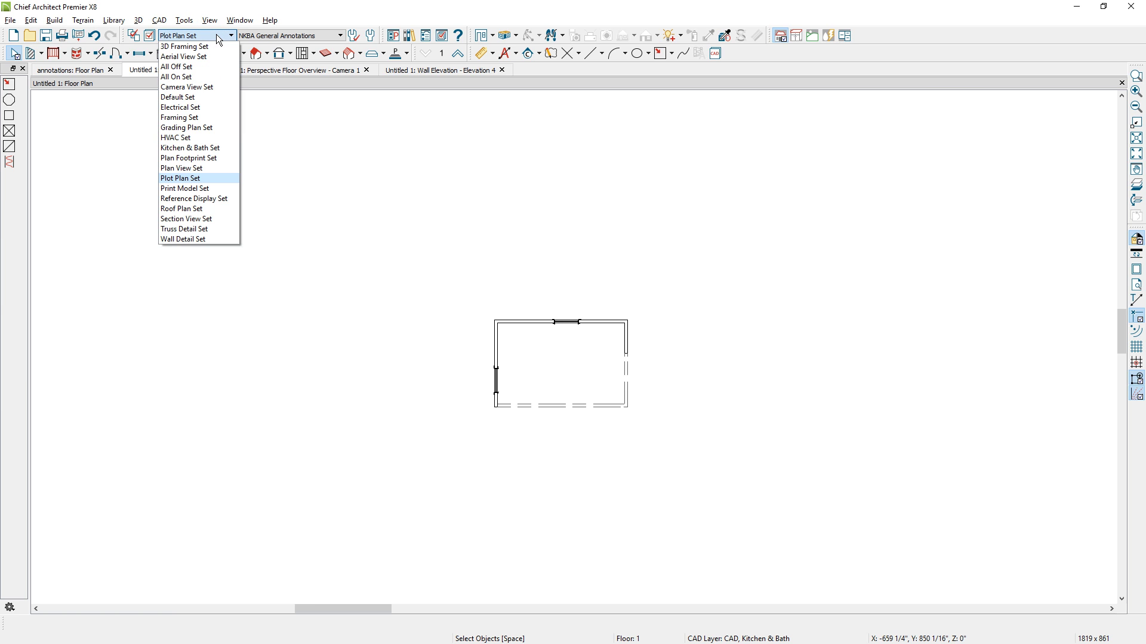
{"action": "left_click", "coordinate": [185, 150]}
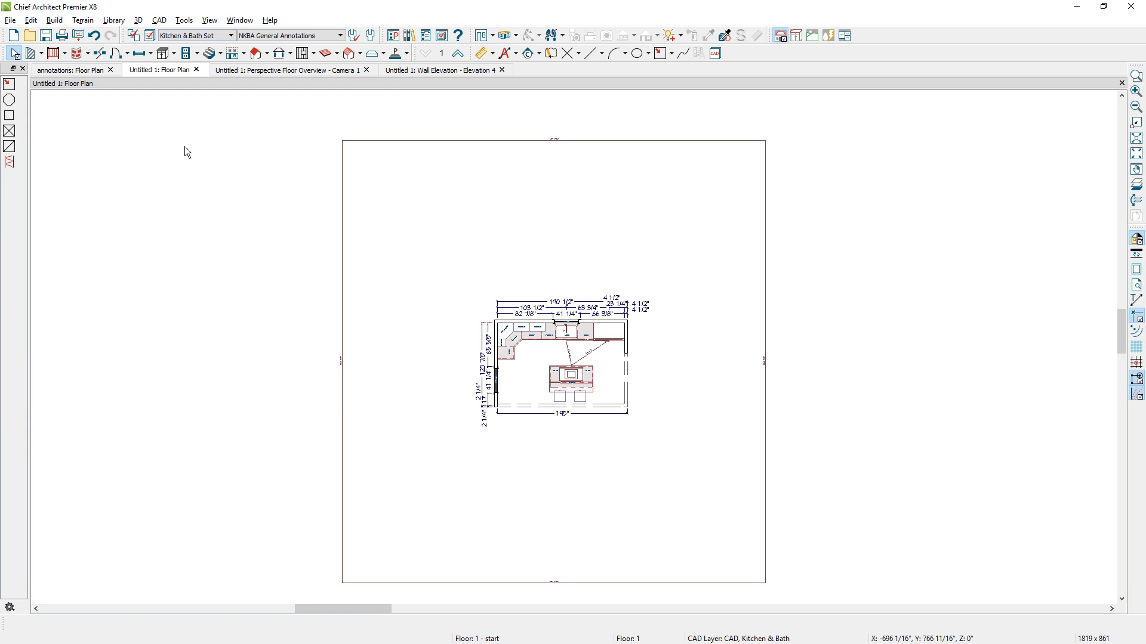
{"action": "left_click", "coordinate": [344, 228]}
{"action": "key", "text": "Delete"}
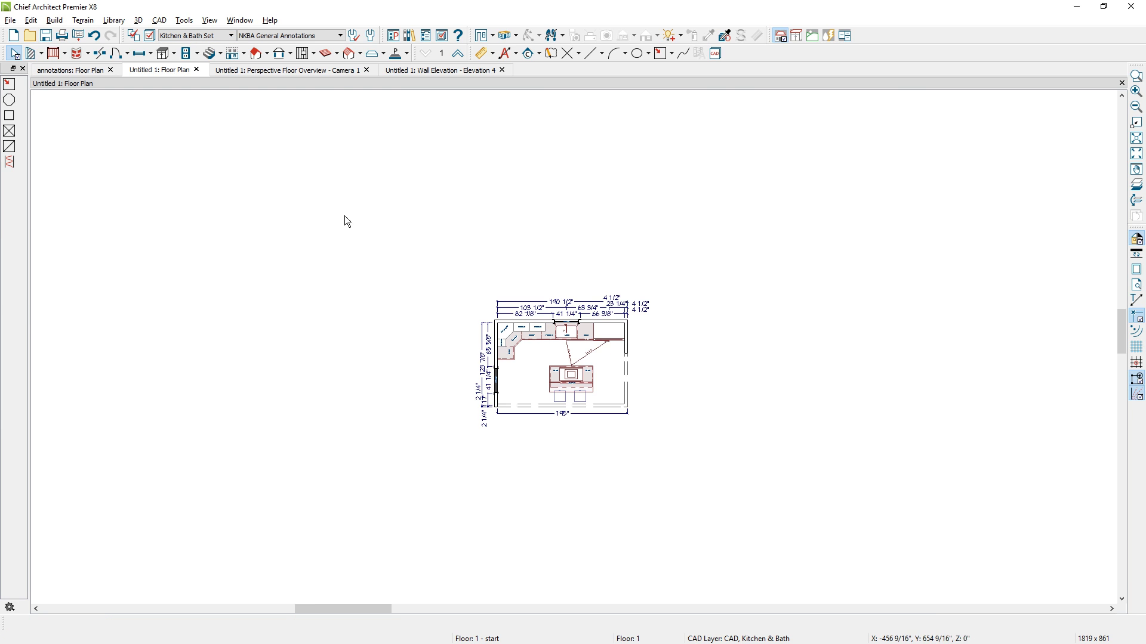
- Activate Plot Plan Annotations and draw a rectangular polyline around the entire kitchen plan, about 55'-8" by 56'-9"
{"action": "left_click", "coordinate": [322, 36]}
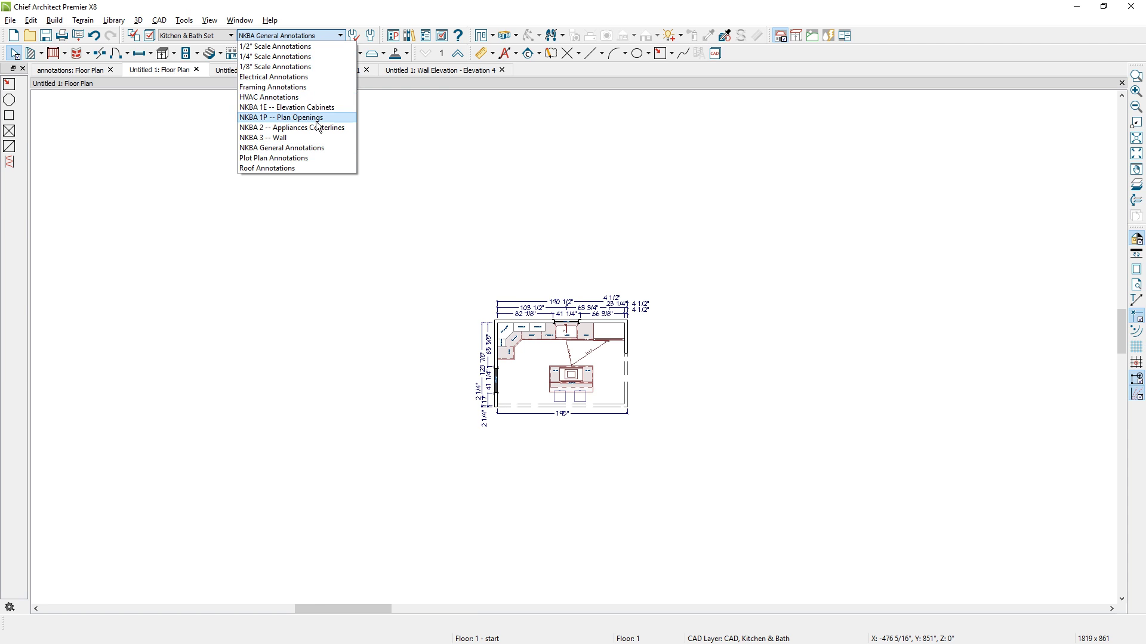
{"action": "left_click", "coordinate": [310, 157]}
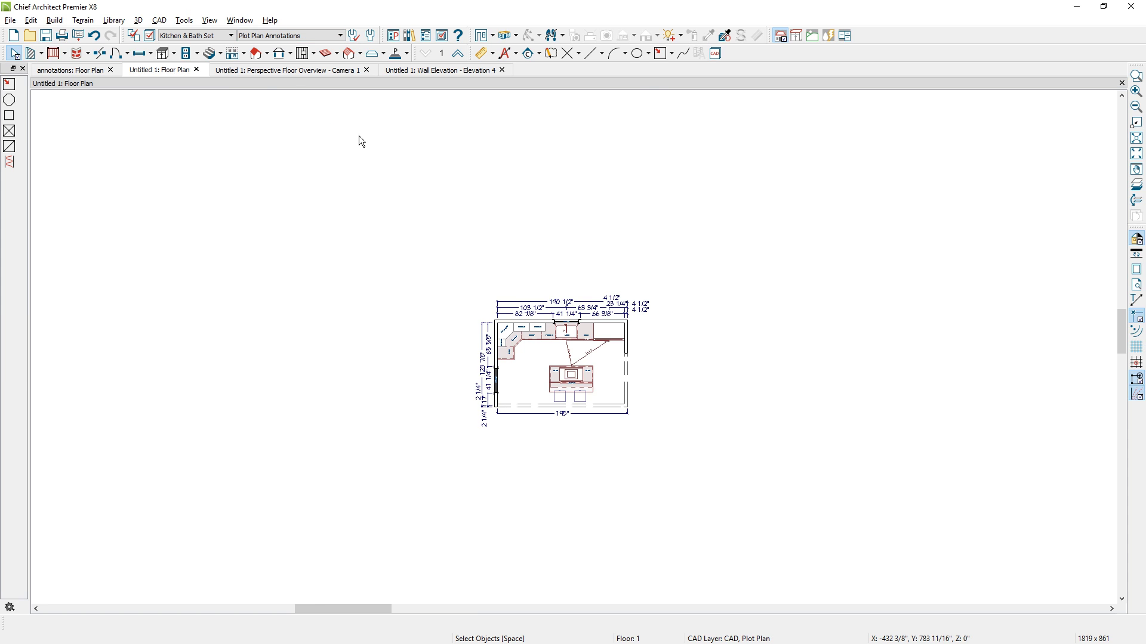
{"action": "left_click", "coordinate": [661, 53]}
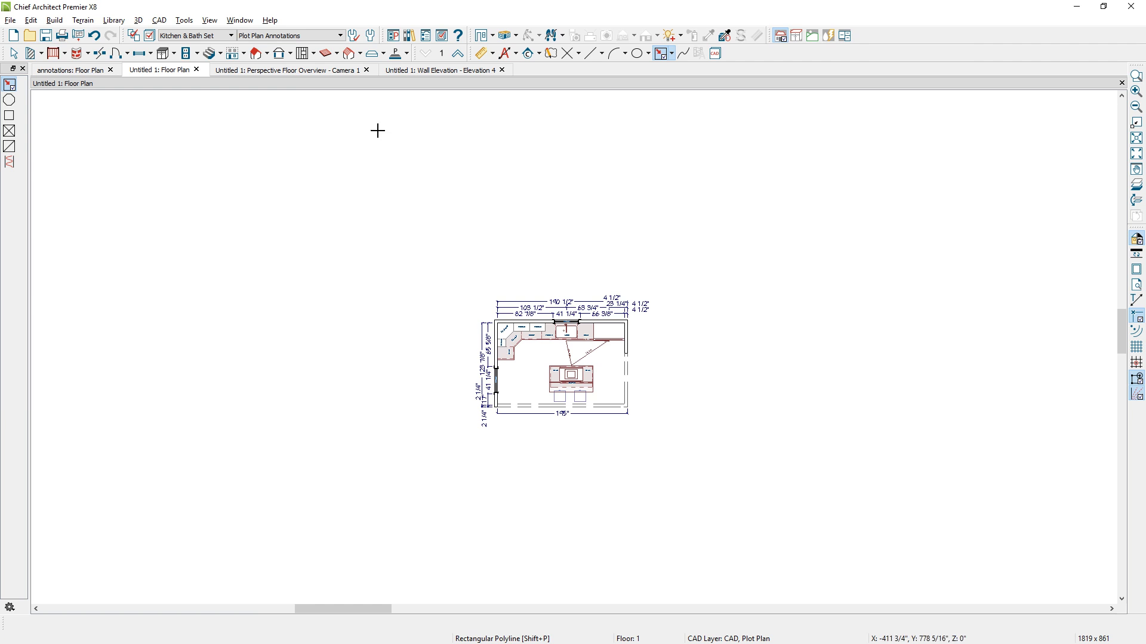
{"action": "left_click_drag", "start_coordinate": [327, 129], "coordinate": [773, 581]}
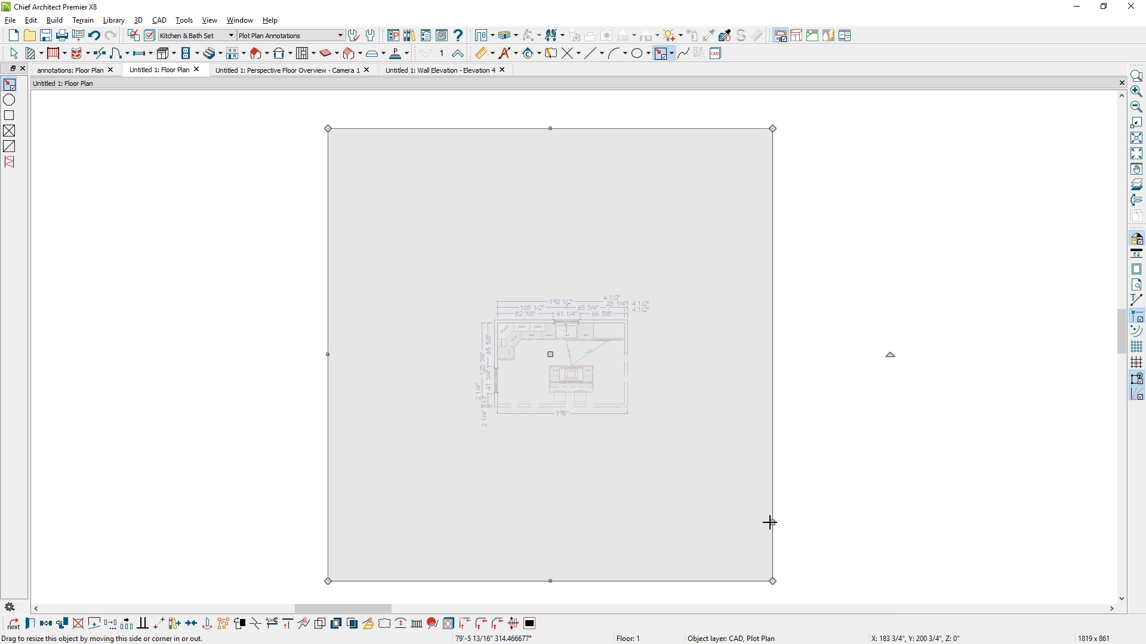
- Check the new rectangle's layer properties and text style, and turn on the display of its side lengths
{"action": "left_click", "coordinate": [448, 624]}
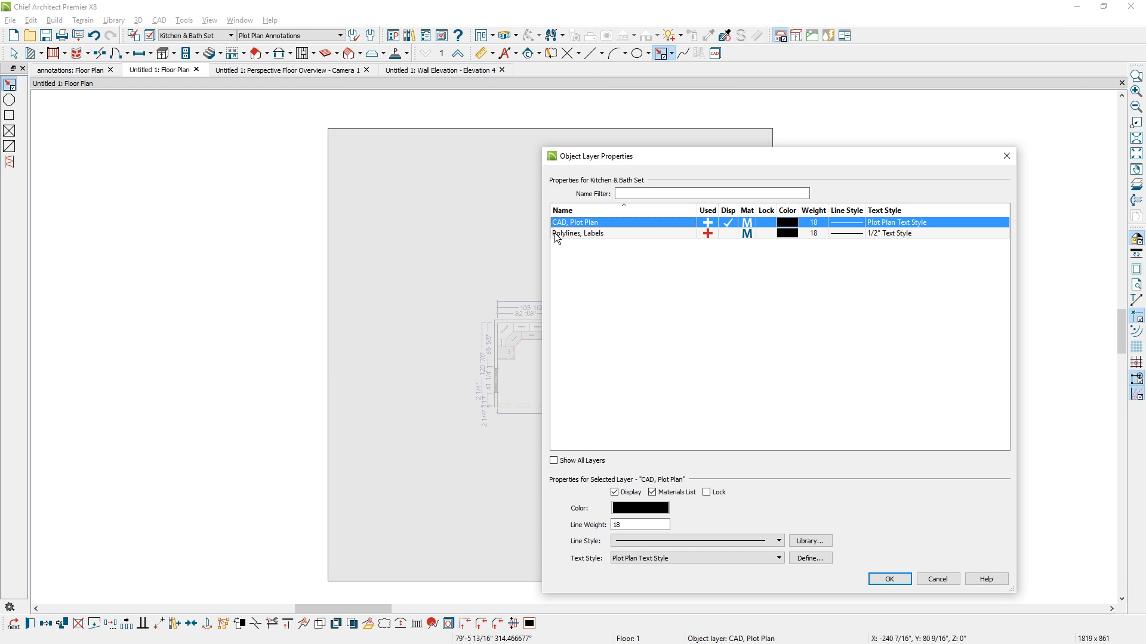
{"action": "left_click", "coordinate": [889, 579]}
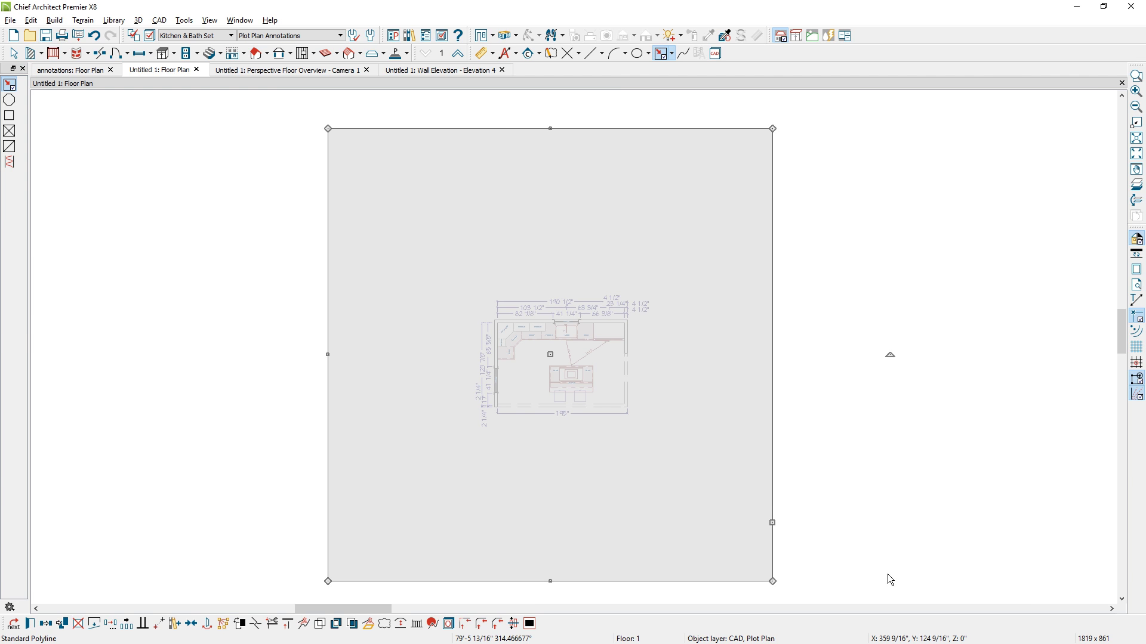
{"action": "key", "text": "e"}
{"action": "left_click", "coordinate": [787, 334]}
{"action": "left_click", "coordinate": [949, 135]}
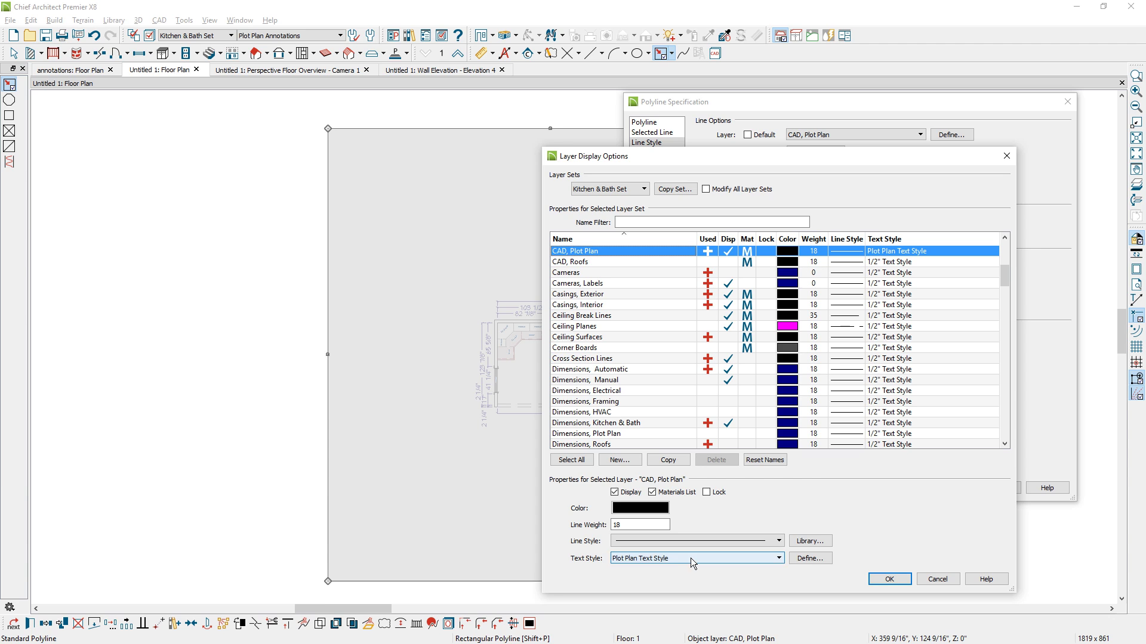
{"action": "left_click", "coordinate": [897, 582]}
{"action": "left_click", "coordinate": [940, 488]}
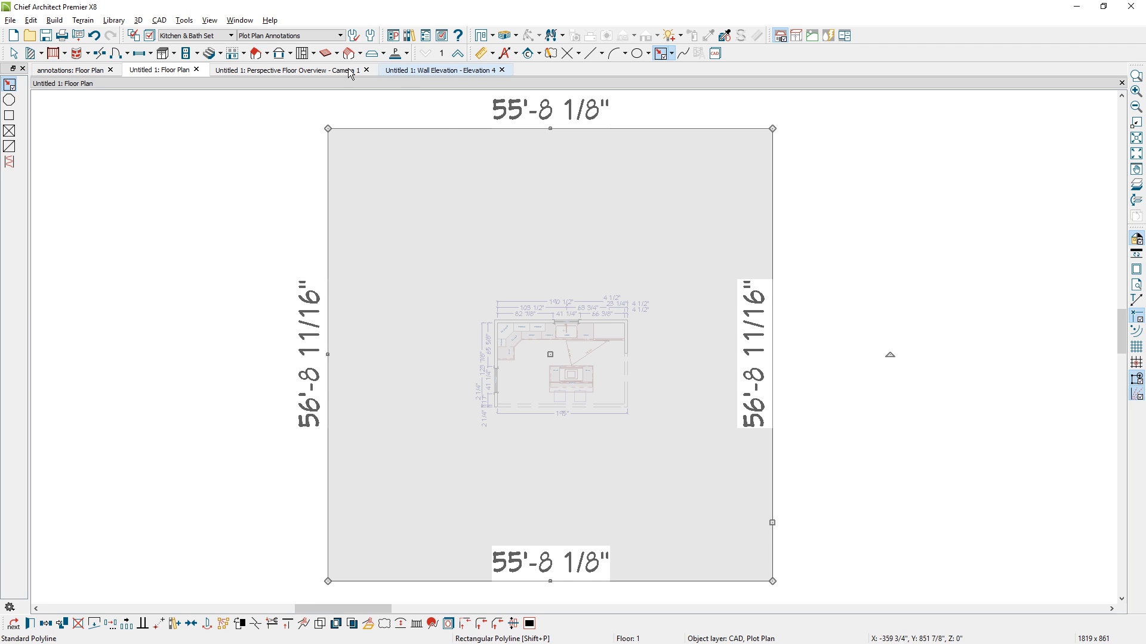
- Set the floor plan's active layer set to Plot Plan Set and view the annotation sets outline in the annotations plan
{"action": "left_click", "coordinate": [205, 38]}
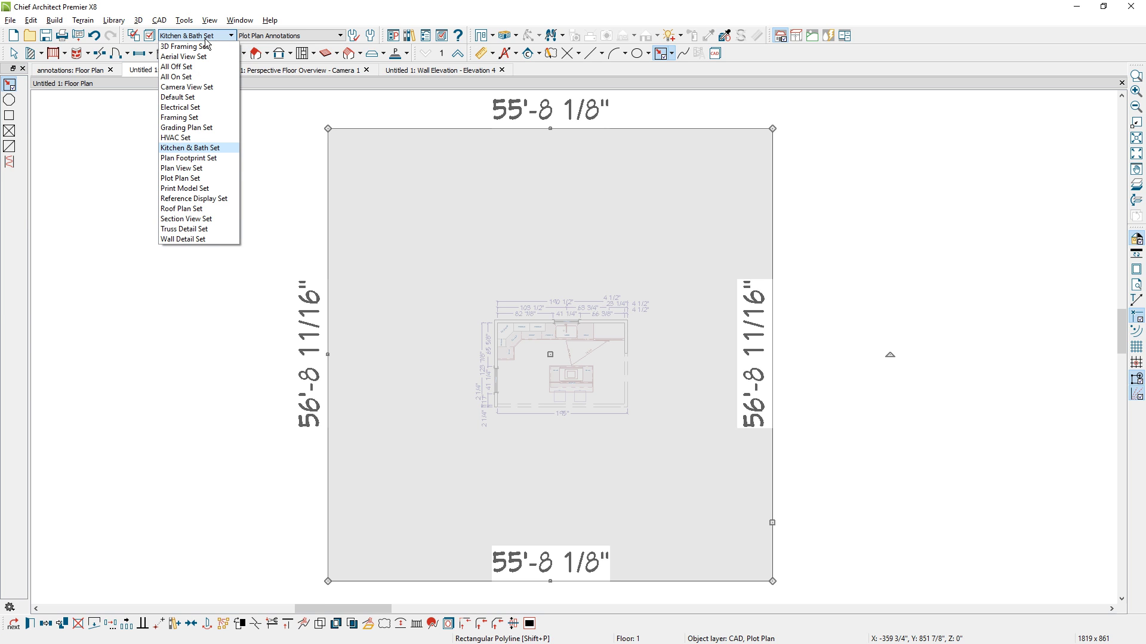
{"action": "left_click", "coordinate": [203, 178]}
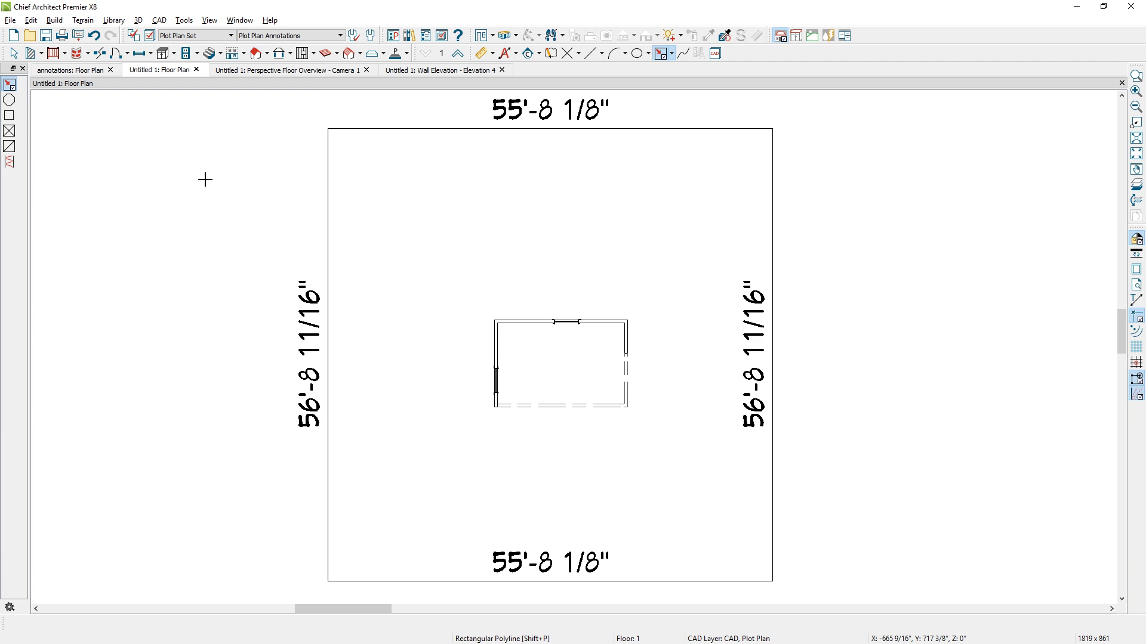
{"action": "left_click", "coordinate": [70, 70]}
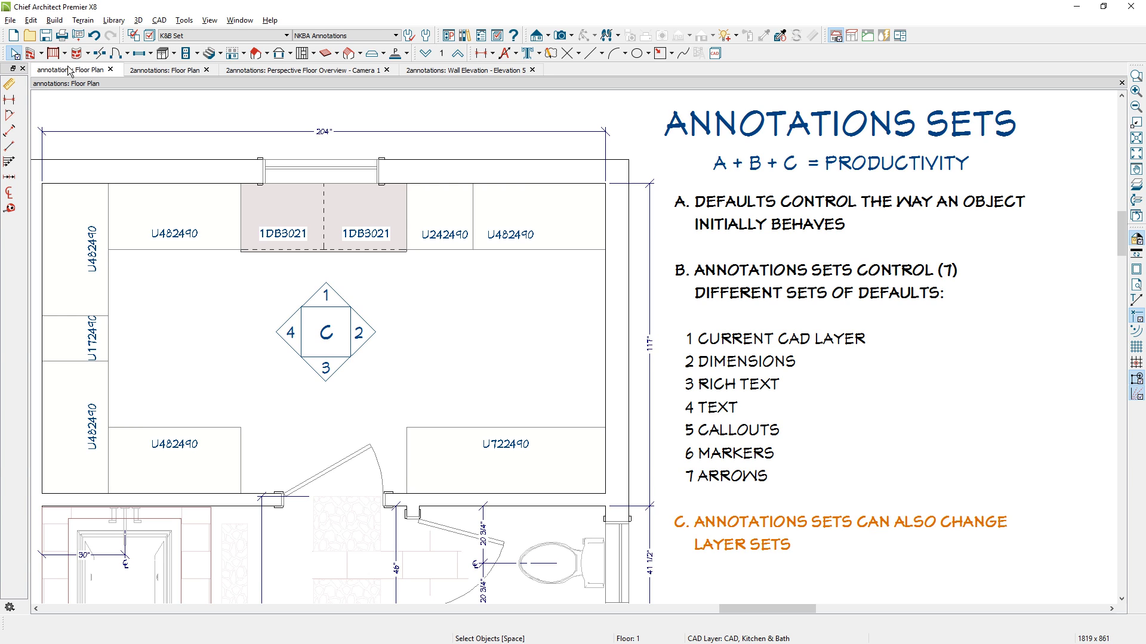
- Return to the kitchen floor plan and make NKBA General Annotations the active annotation set
{"action": "left_click", "coordinate": [137, 70]}
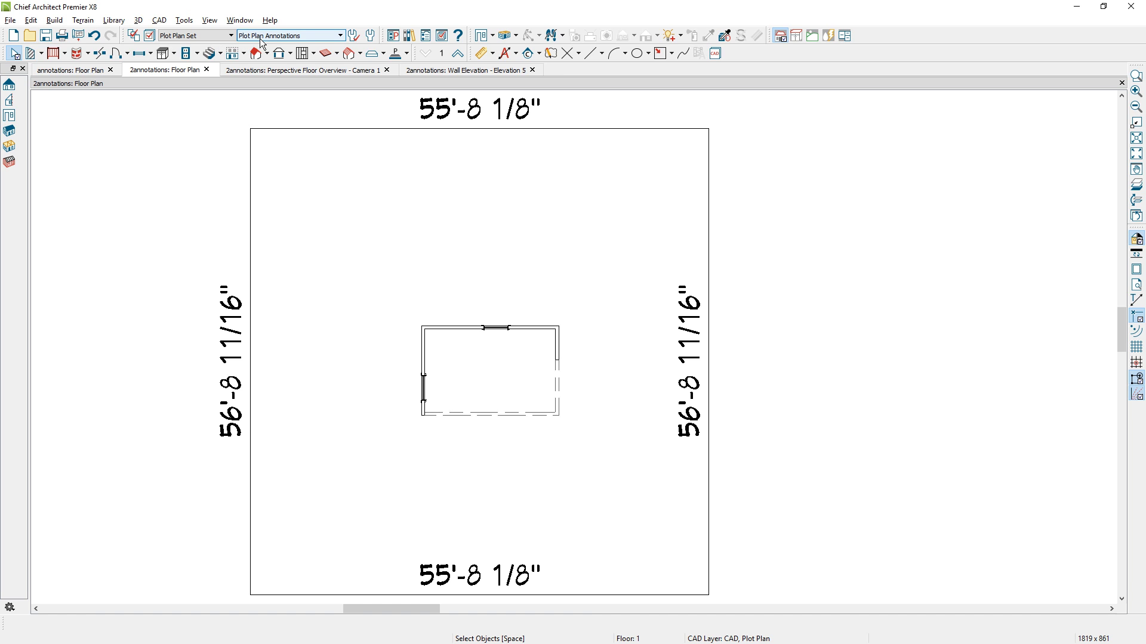
{"action": "left_click", "coordinate": [280, 37]}
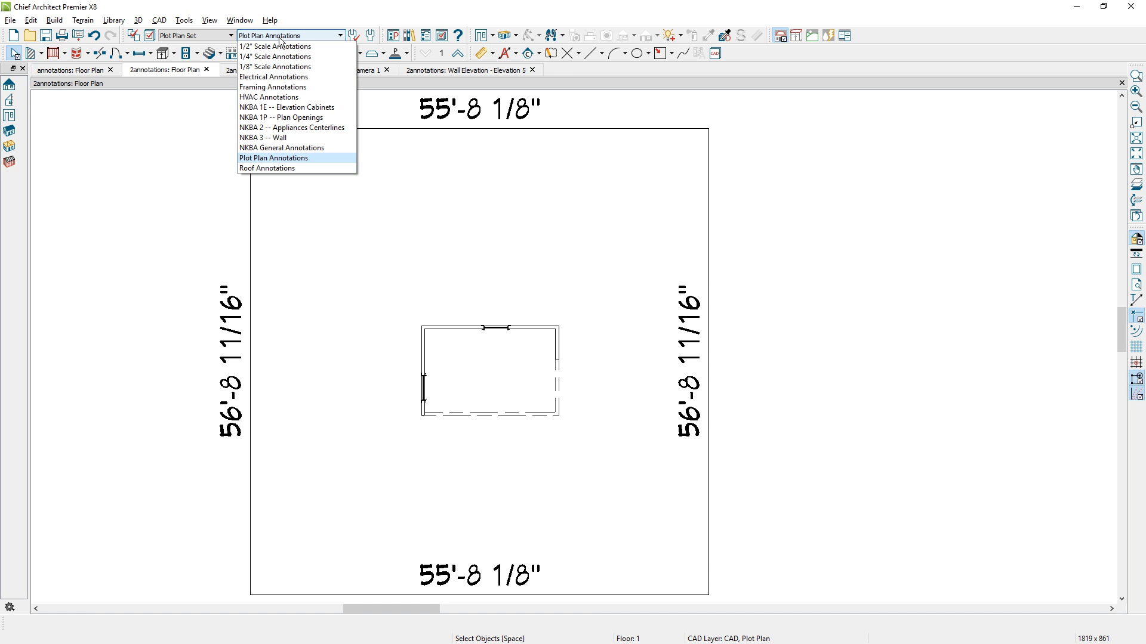
{"action": "left_click", "coordinate": [285, 149]}
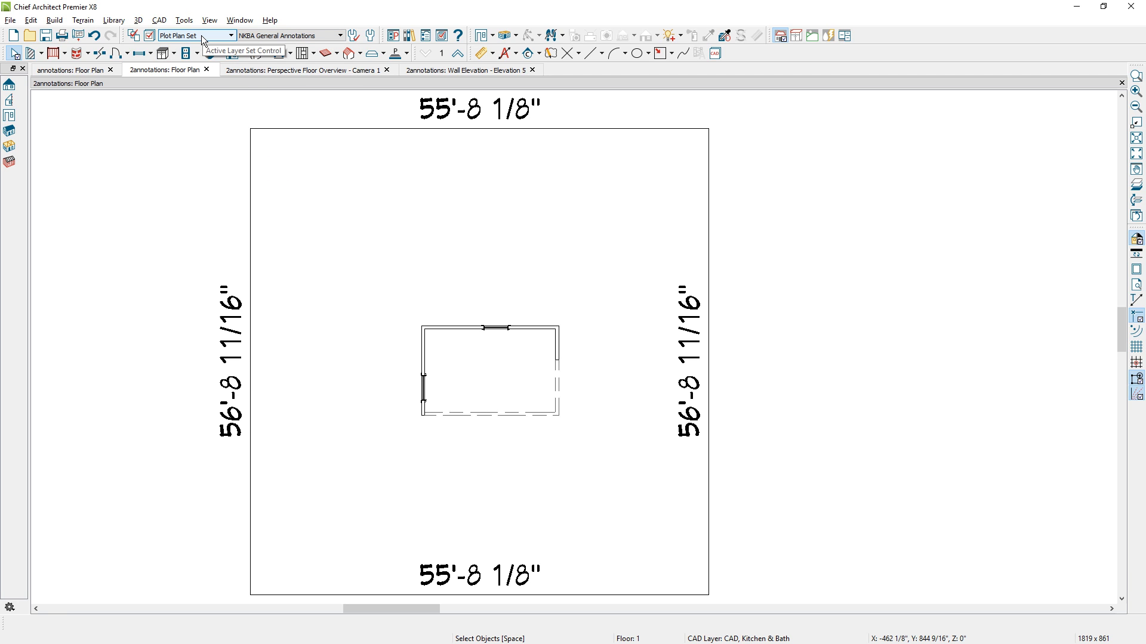
- In the annotation set defaults, assign the Kitchen & Bath Set layer set to NKBA General Annotations
{"action": "left_click", "coordinate": [371, 39]}
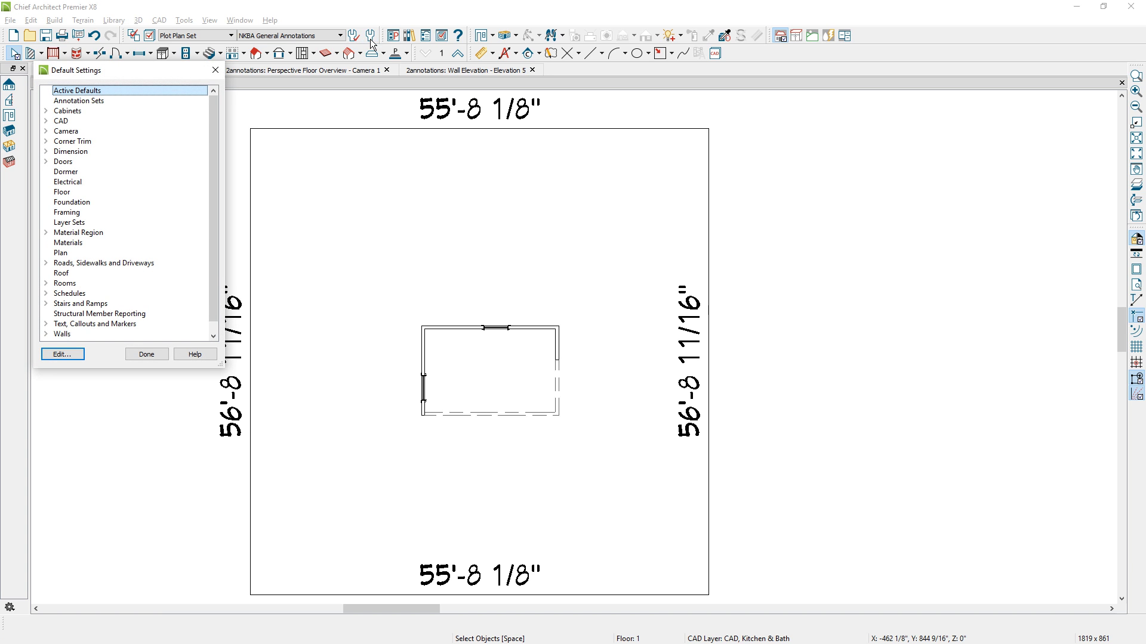
{"action": "left_click", "coordinate": [92, 103]}
{"action": "double_click", "coordinate": [92, 101]}
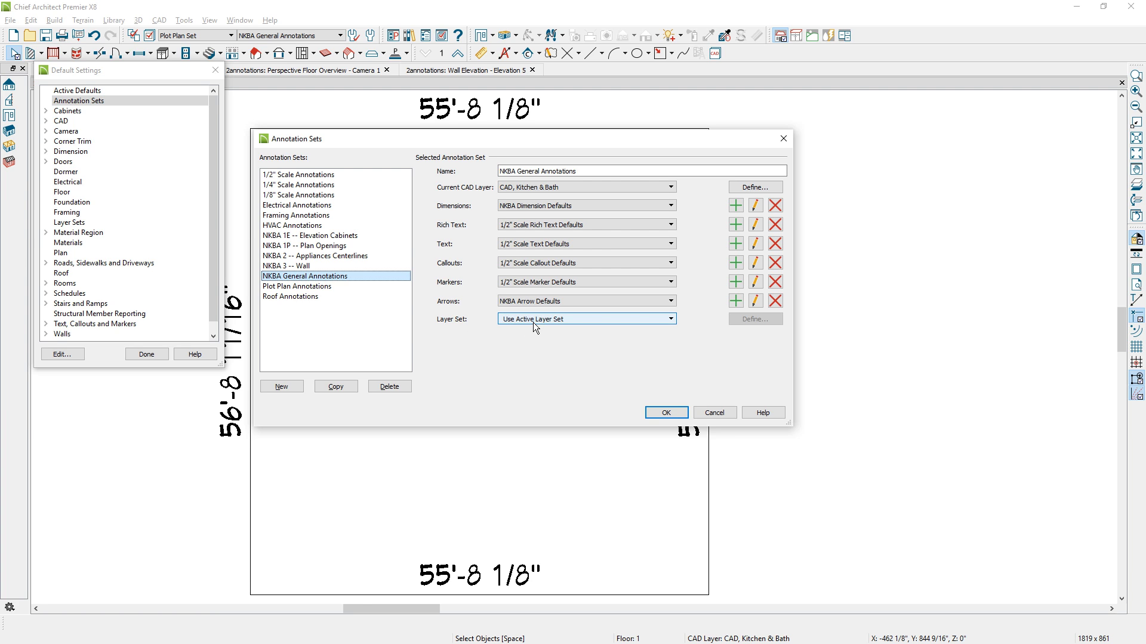
{"action": "left_click", "coordinate": [563, 322]}
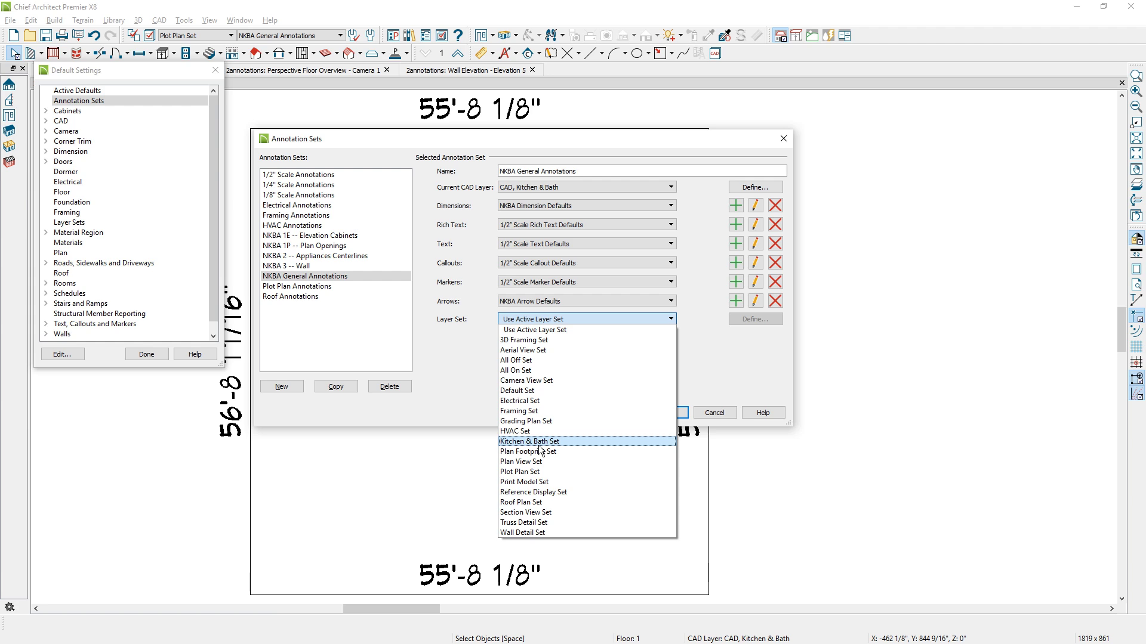
{"action": "key", "text": "Escape"}
- Assign the Plot Plan Set layer set to Plot Plan Annotations and save the annotation set changes
{"action": "left_click", "coordinate": [305, 286]}
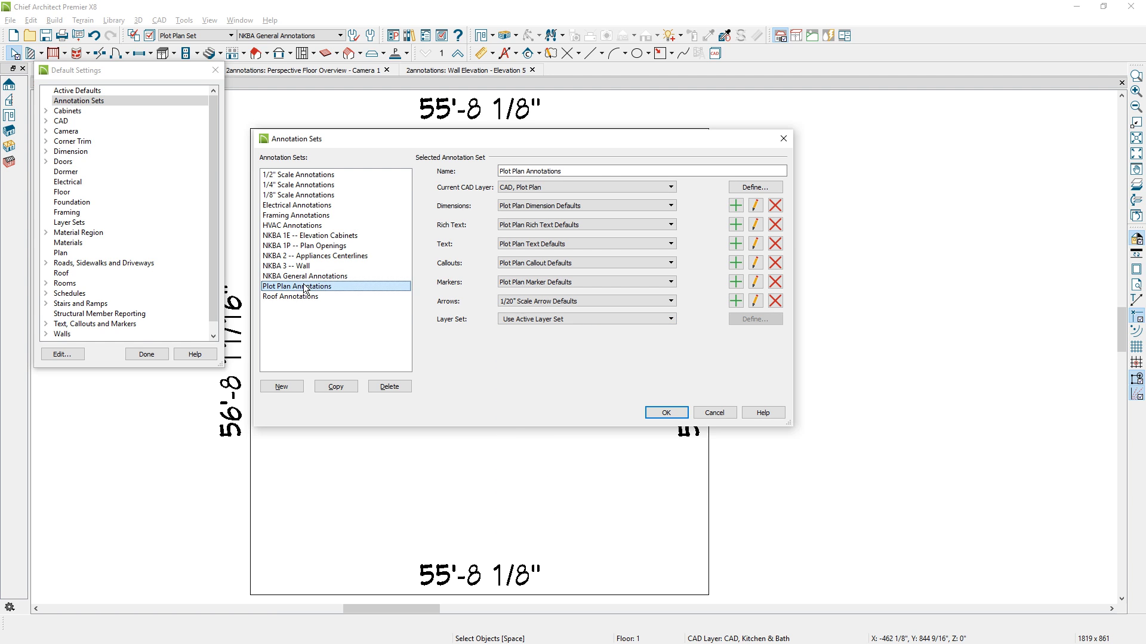
{"action": "left_click", "coordinate": [561, 321]}
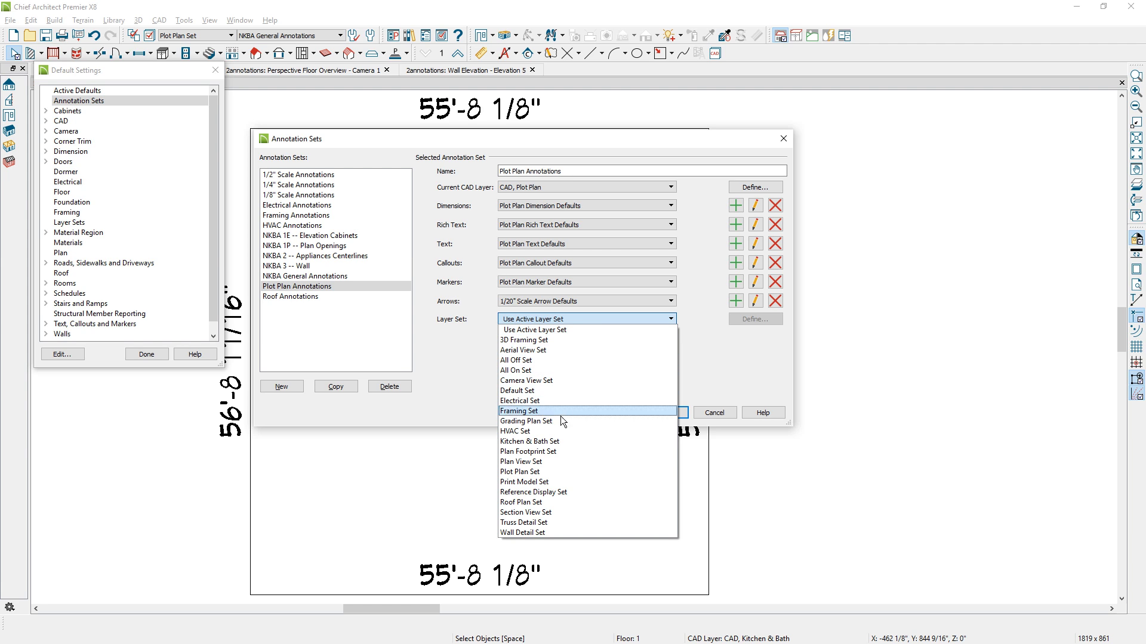
{"action": "left_click", "coordinate": [539, 473]}
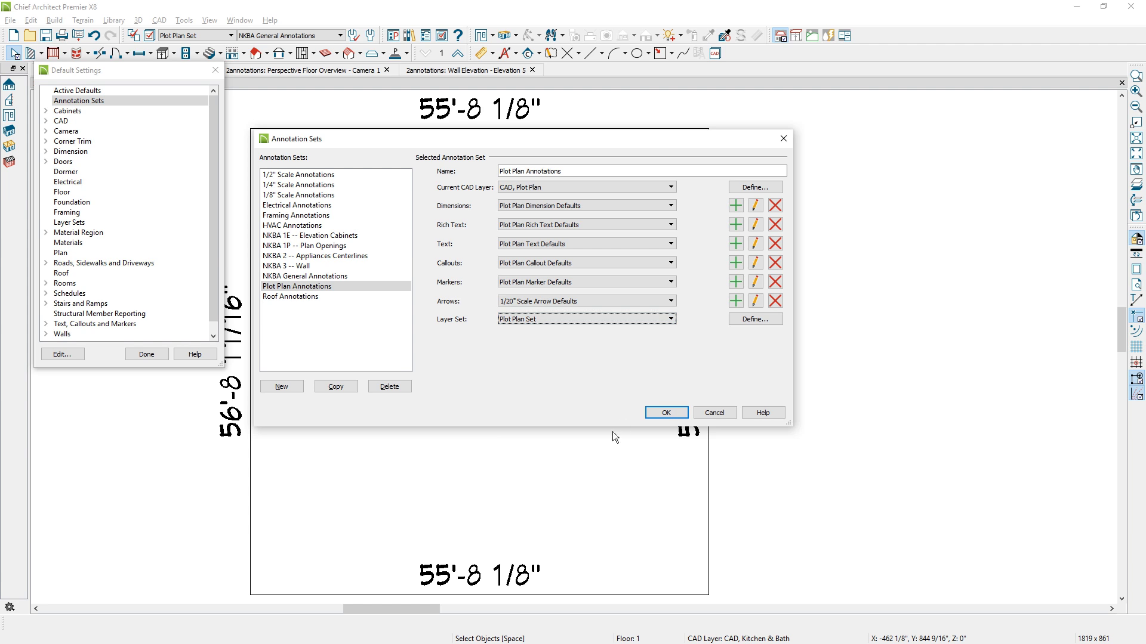
{"action": "left_click", "coordinate": [663, 412]}
- Switch the kitchen floor plan's active annotation set to NKBA General Annotations
{"action": "left_click", "coordinate": [326, 37]}
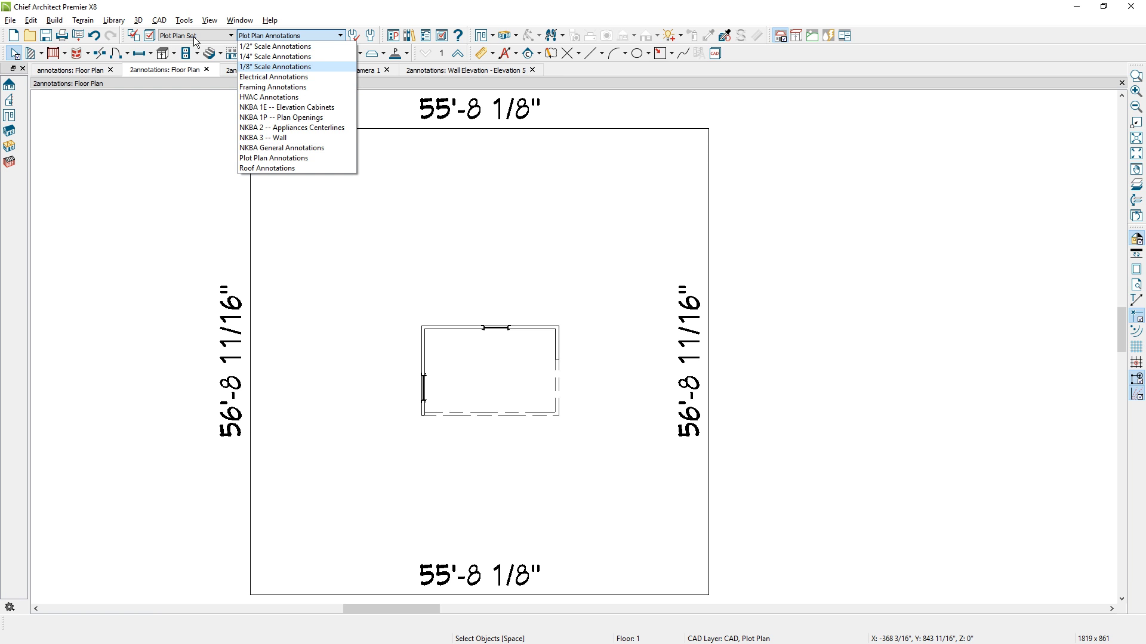
{"action": "left_click", "coordinate": [287, 148]}
{"action": "scroll", "coordinate": [504, 383], "scroll_direction": "up", "scroll_amount": 5}
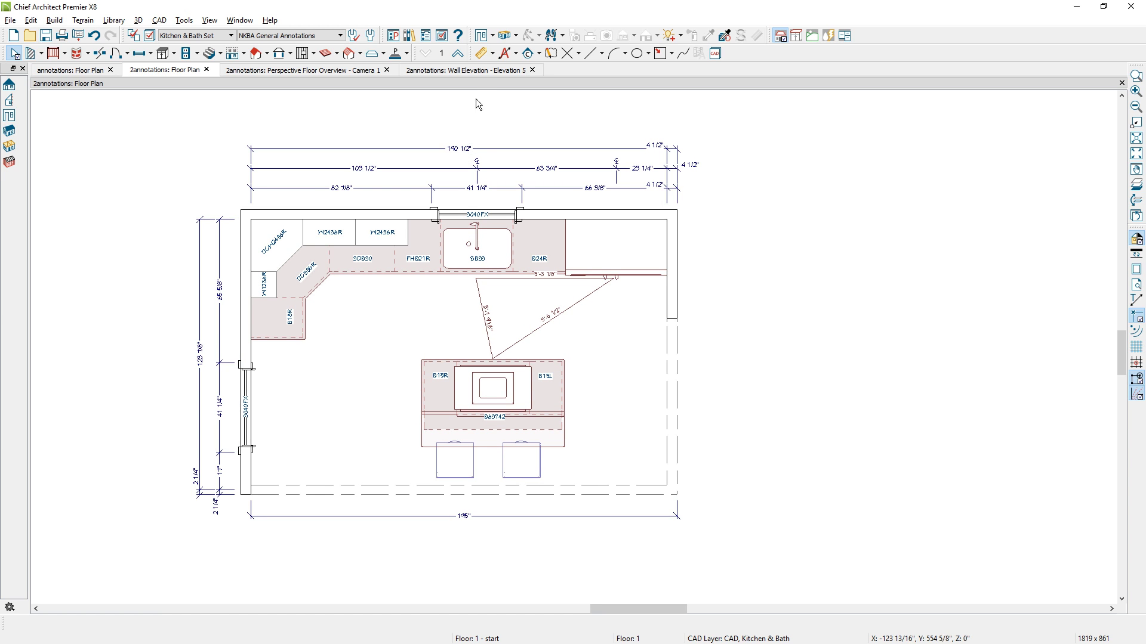
- Switch the kitchen wall elevation to the NKBA General Annotations set
{"action": "left_click", "coordinate": [482, 71]}
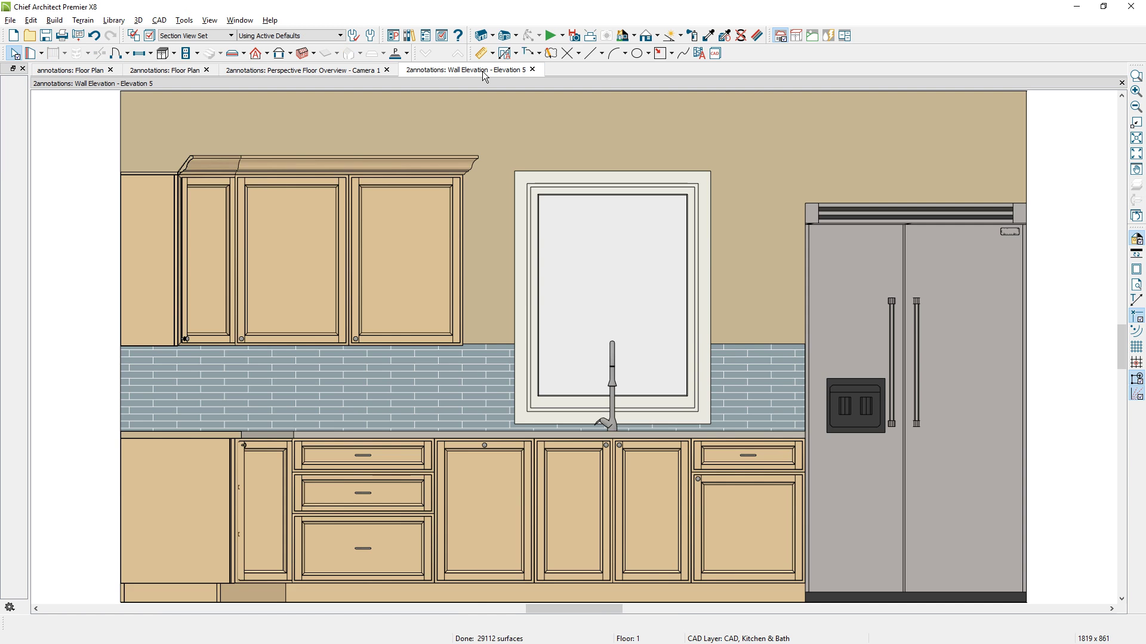
{"action": "left_click", "coordinate": [313, 36]}
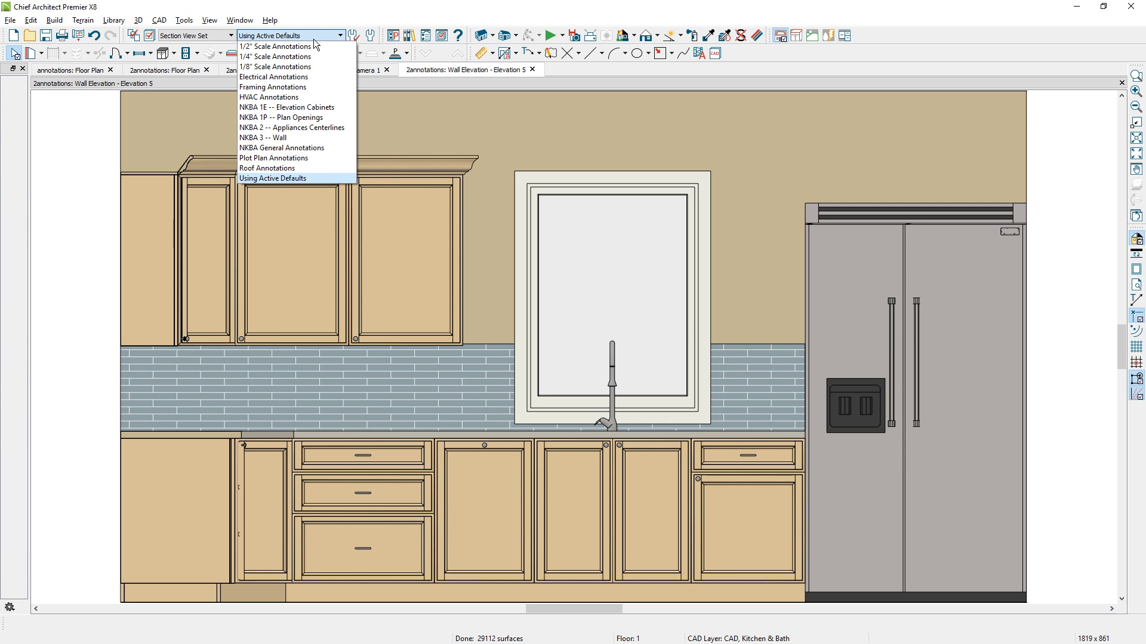
{"action": "left_click", "coordinate": [301, 148]}
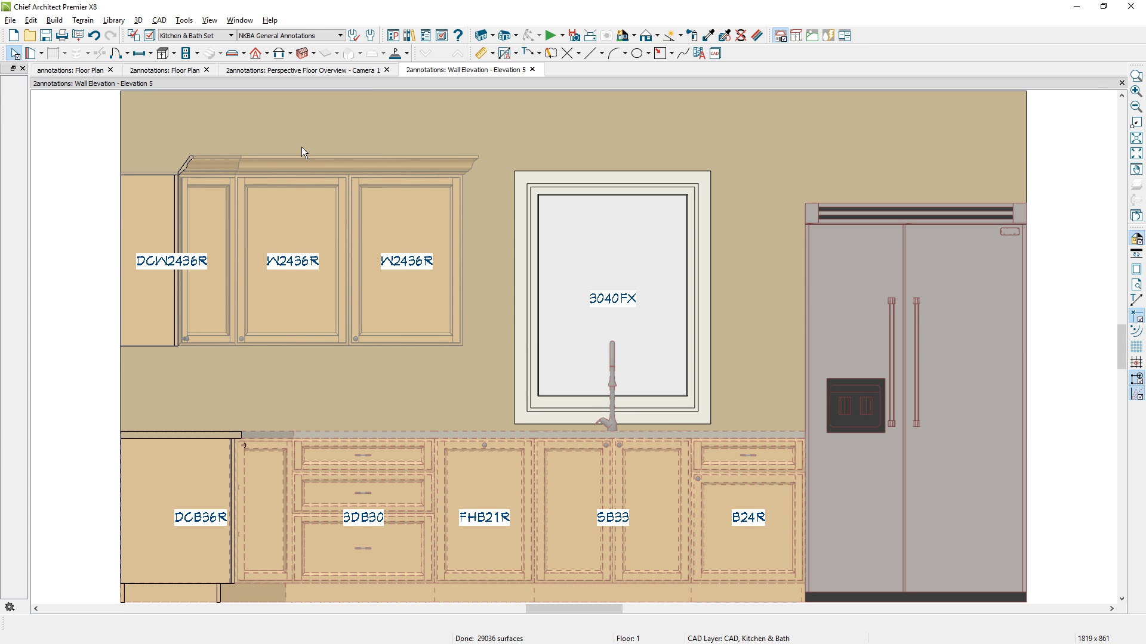
- Switch the wall elevation back to Section View Set with active defaults, and view the annotations plan's outline
{"action": "left_click", "coordinate": [220, 38]}
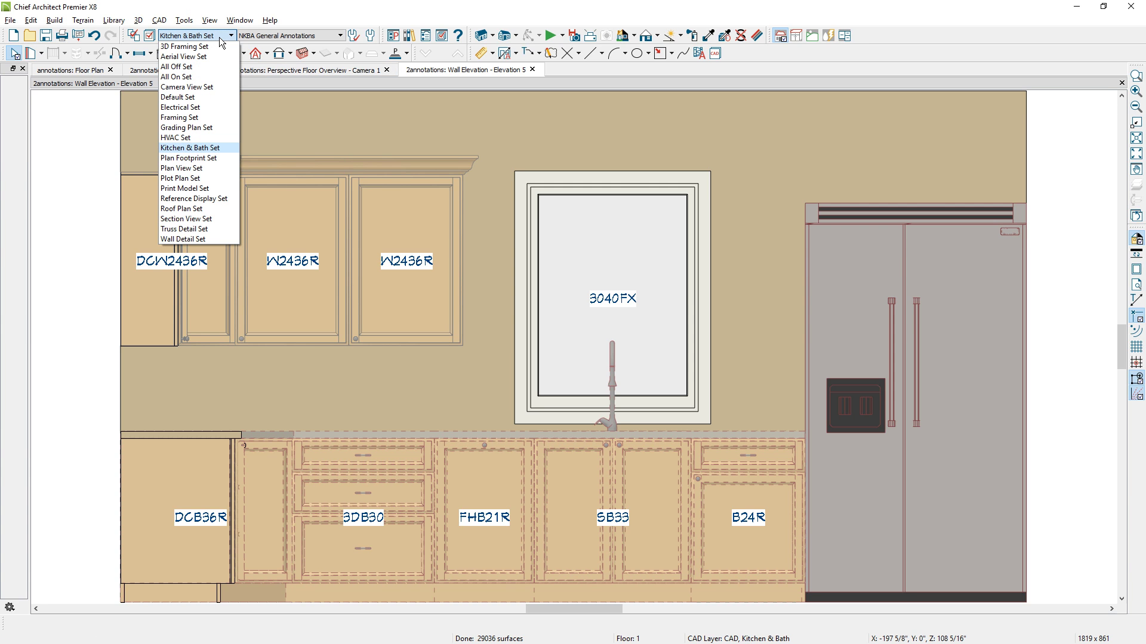
{"action": "left_click", "coordinate": [181, 216]}
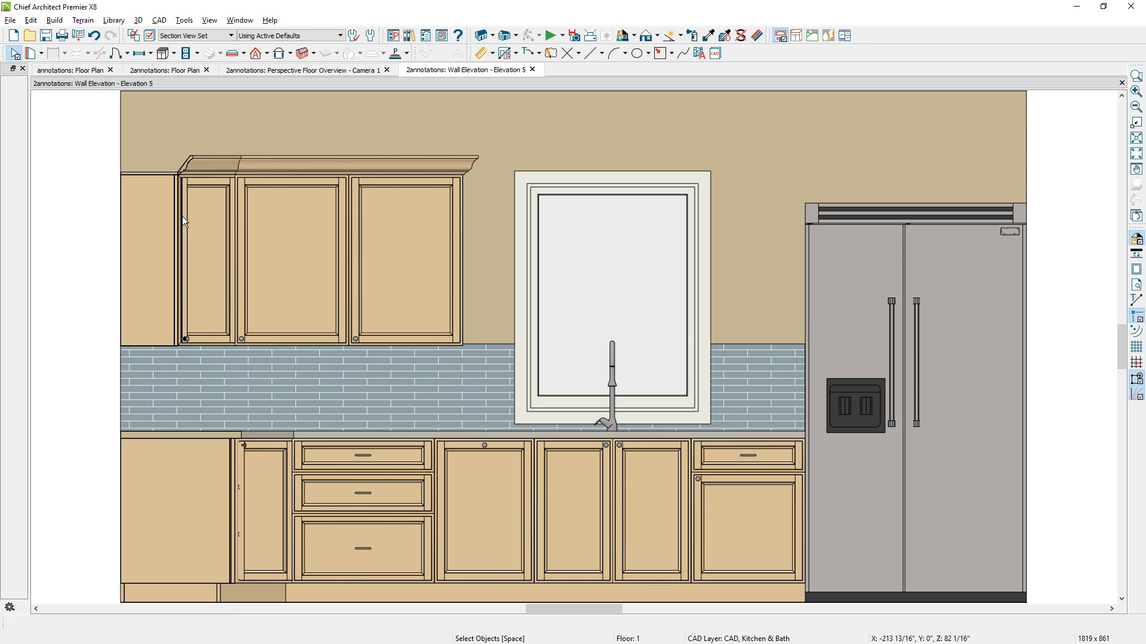
{"action": "left_click", "coordinate": [63, 71]}
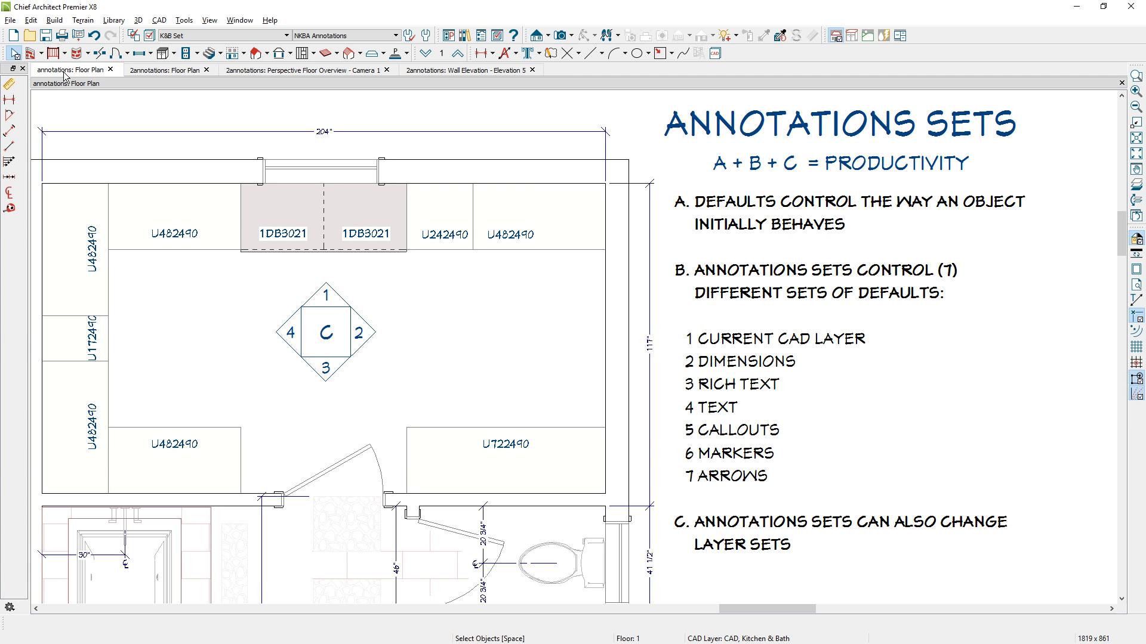
- Return to the kitchen floor plan and draw a manual dimension between its side walls using 1/4" Scale Annotations
{"action": "left_click", "coordinate": [180, 71]}
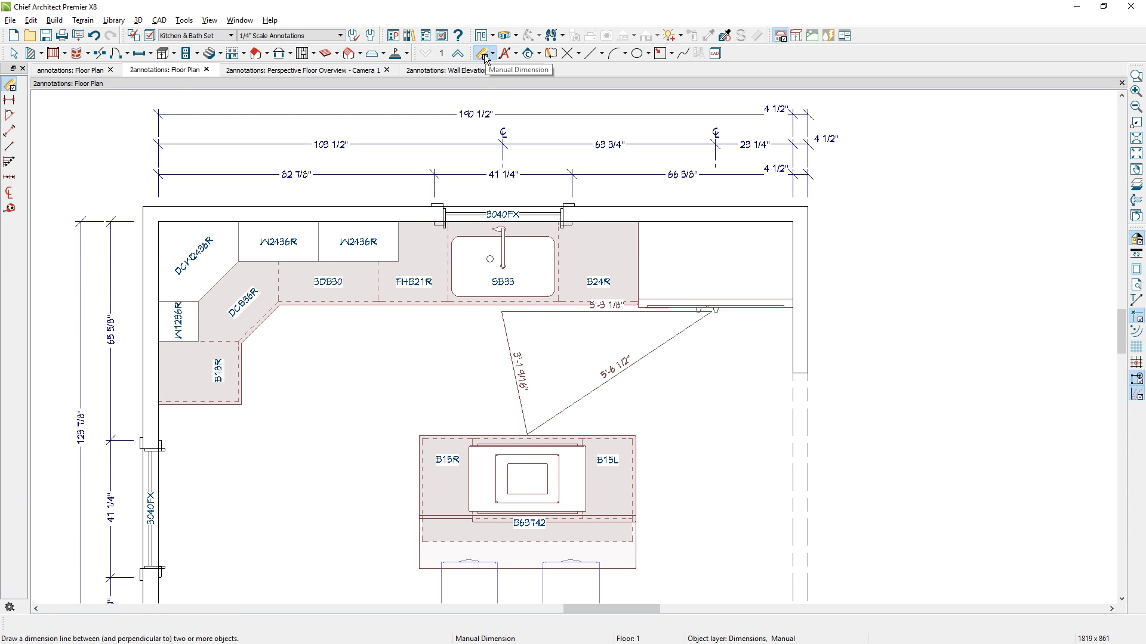
{"action": "left_click_drag", "start_coordinate": [145, 279], "coordinate": [796, 278]}
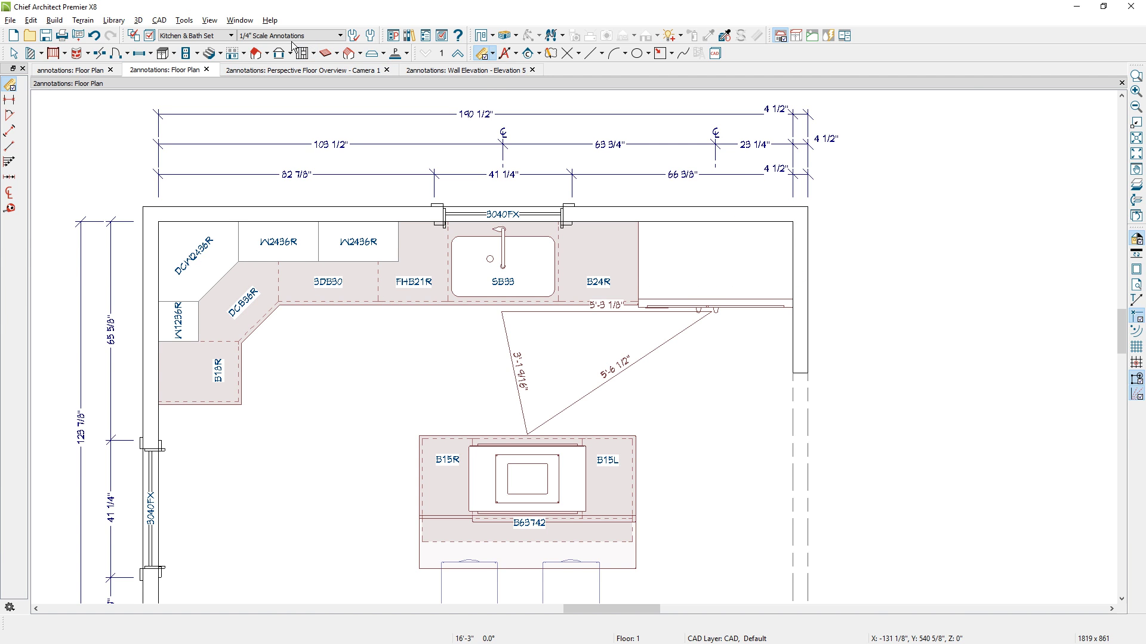
- Activate NKBA 1P -- Plan Openings and draw a manual dimension between the side walls across the sink cabinet run
{"action": "left_click", "coordinate": [296, 37]}
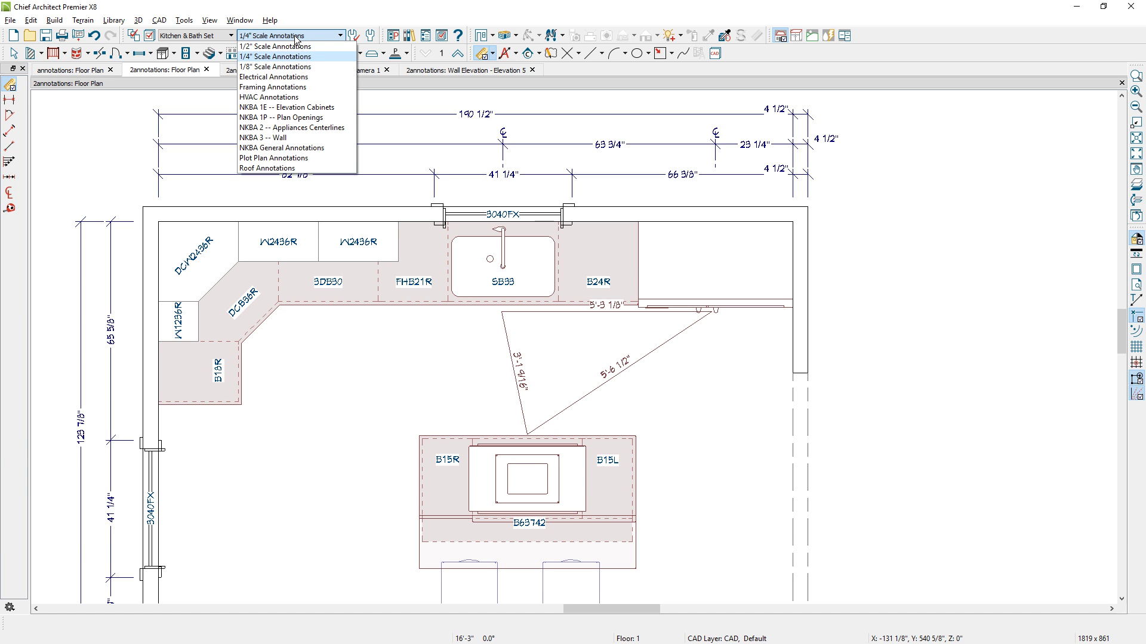
{"action": "left_click", "coordinate": [280, 117]}
{"action": "left_click_drag", "start_coordinate": [158, 261], "coordinate": [798, 252]}
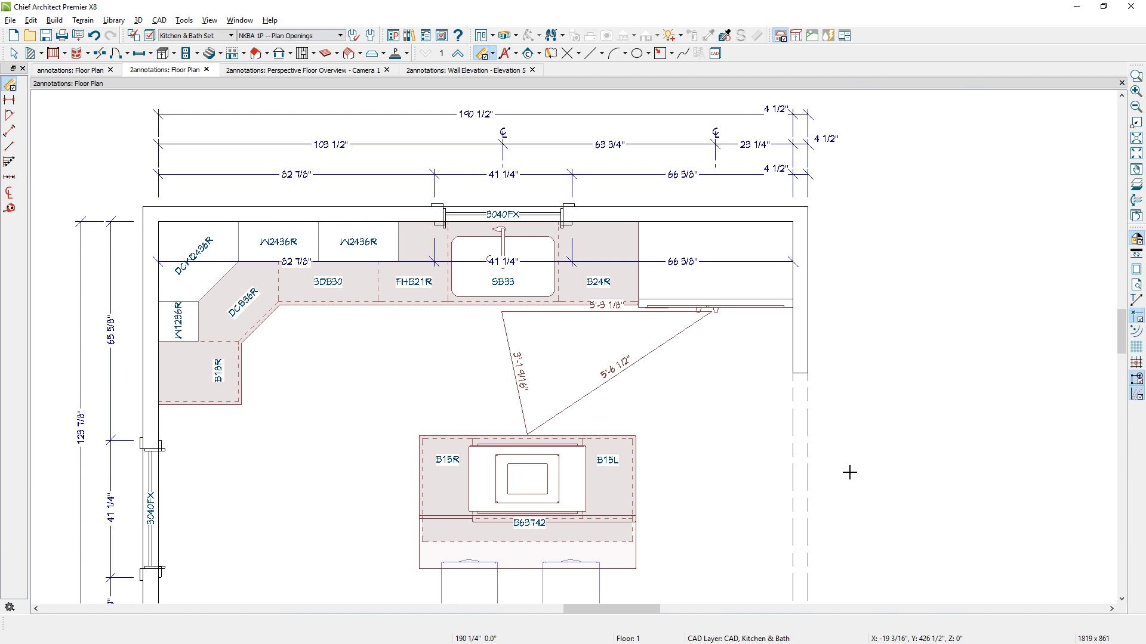
- Open the annotations plan's annotation set defaults and review the settings of NKBA Annotations
{"action": "key", "text": "ctrl+Tab"}
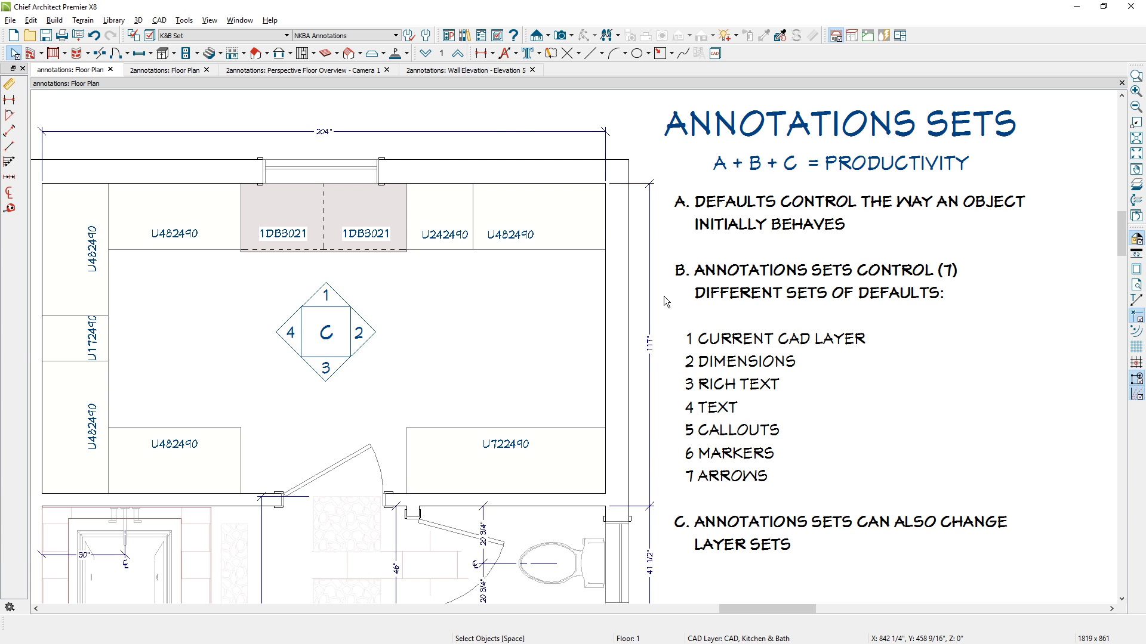
{"action": "left_click", "coordinate": [425, 35]}
{"action": "double_click", "coordinate": [99, 101]}
{"action": "left_click", "coordinate": [425, 35]}
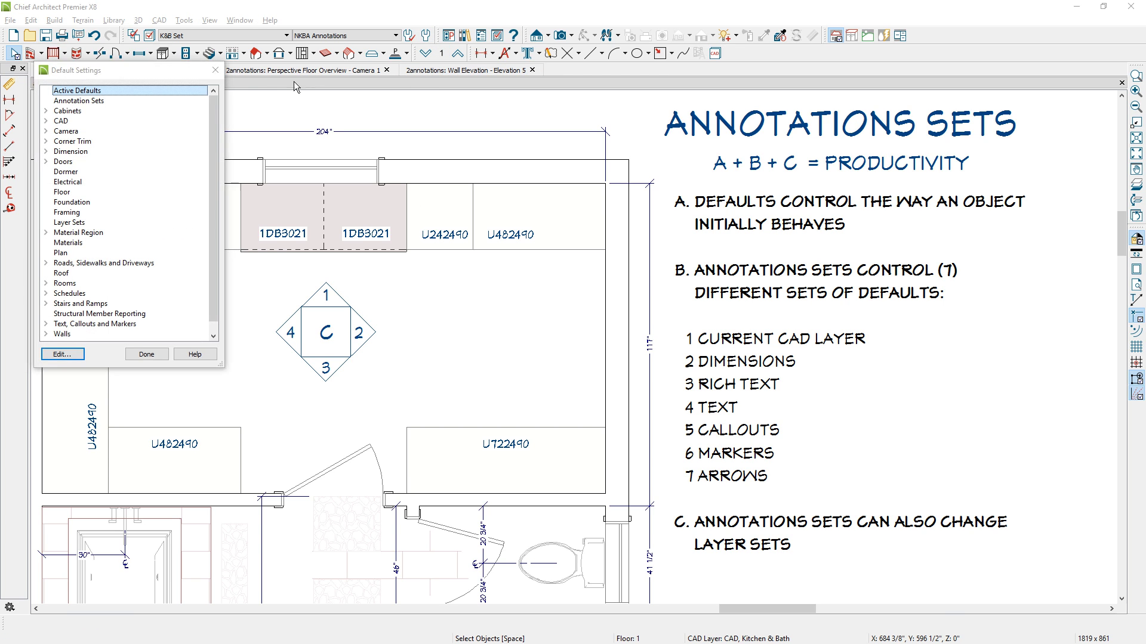
{"action": "double_click", "coordinate": [95, 103]}
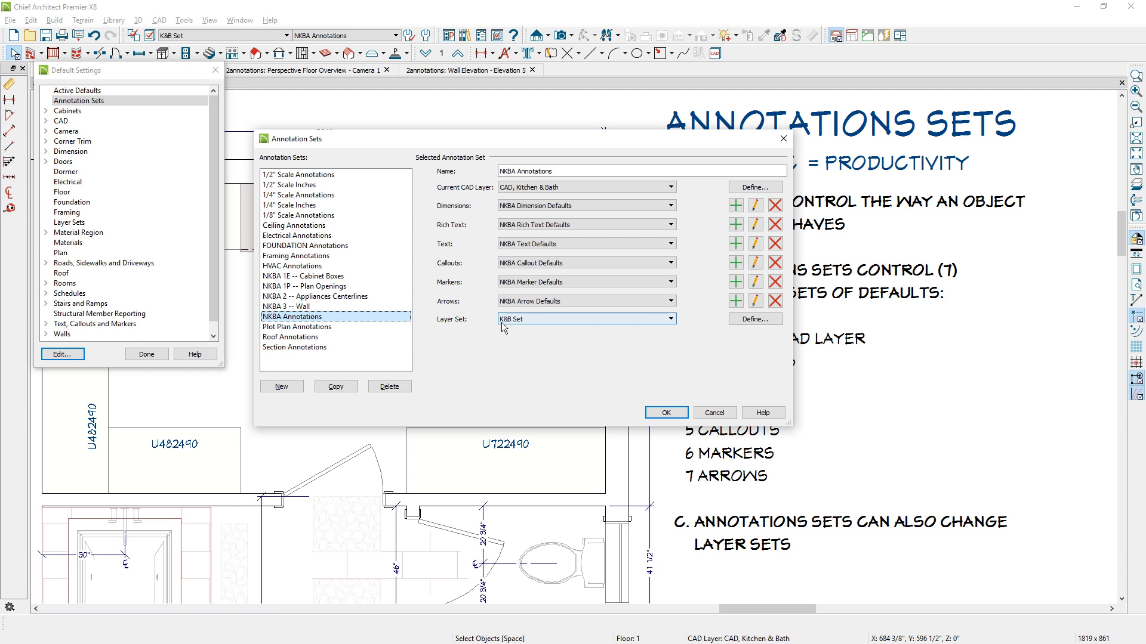
- Try setting the NKBA Annotations layer set to Use Active Layer Set, and close the defaults without saving
{"action": "left_click", "coordinate": [543, 322]}
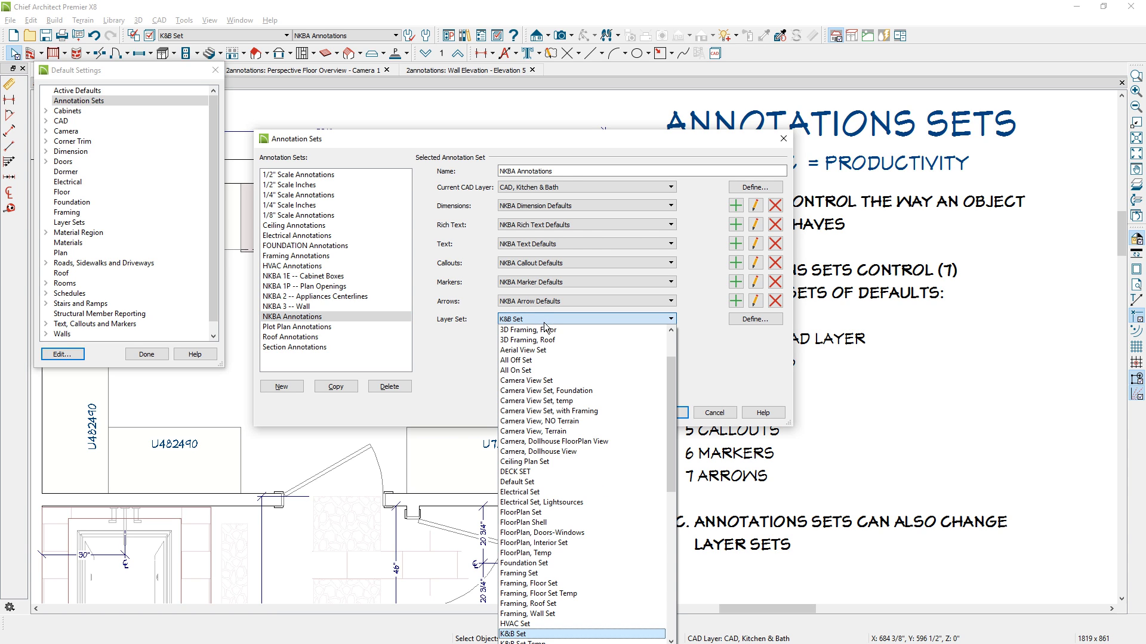
{"action": "scroll", "coordinate": [674, 338], "scroll_direction": "up", "scroll_amount": 2}
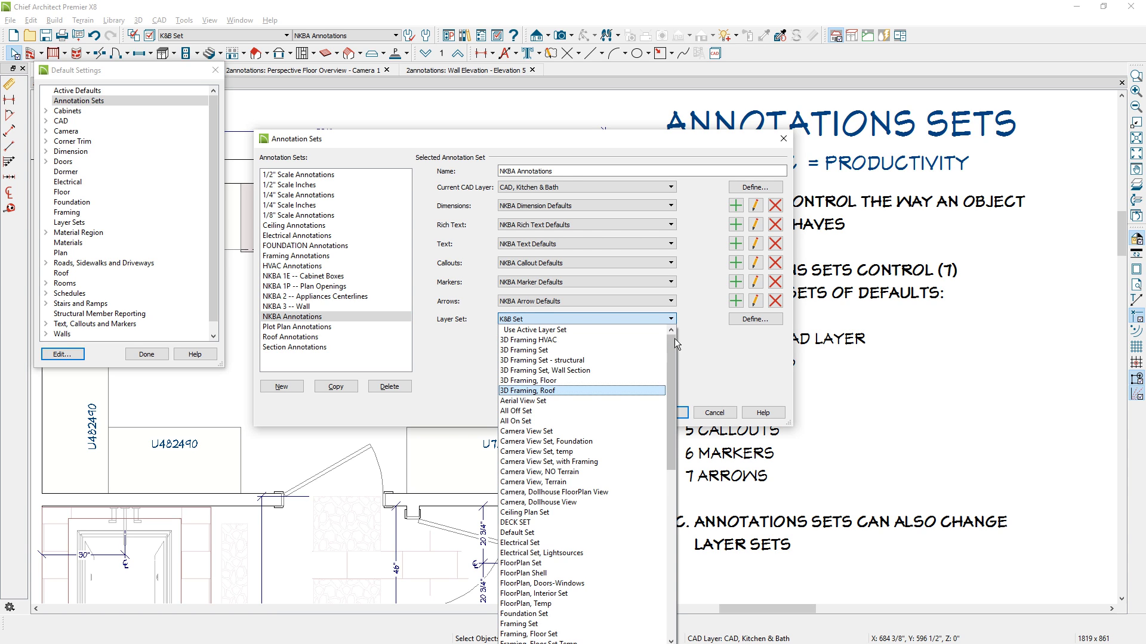
{"action": "left_click", "coordinate": [629, 329]}
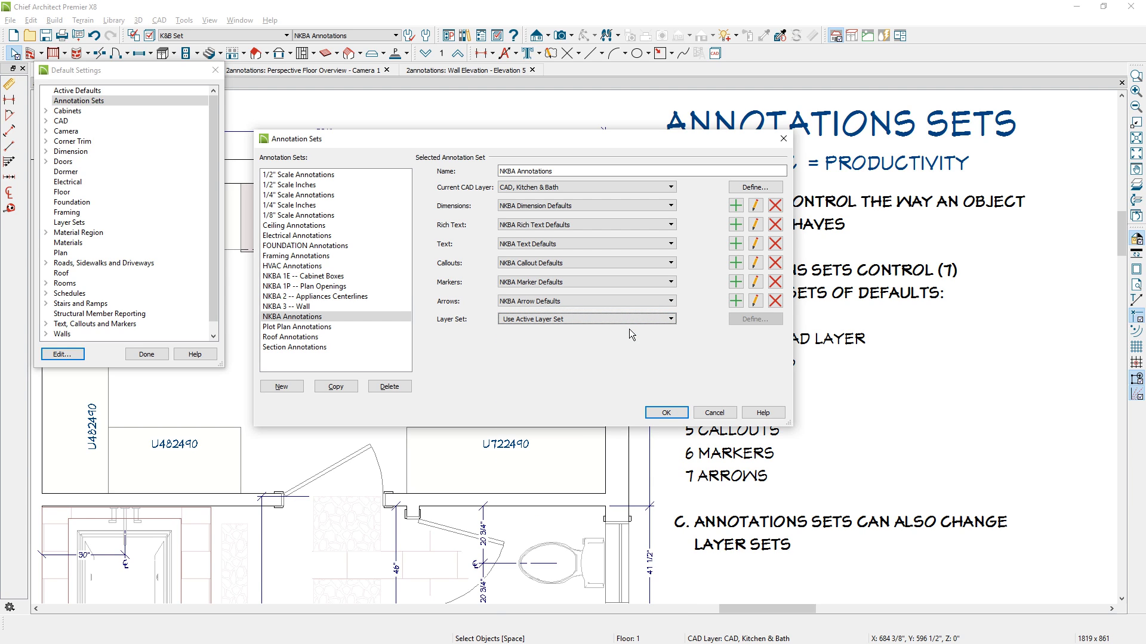
{"action": "left_click", "coordinate": [717, 413]}
{"action": "left_click", "coordinate": [147, 356]}
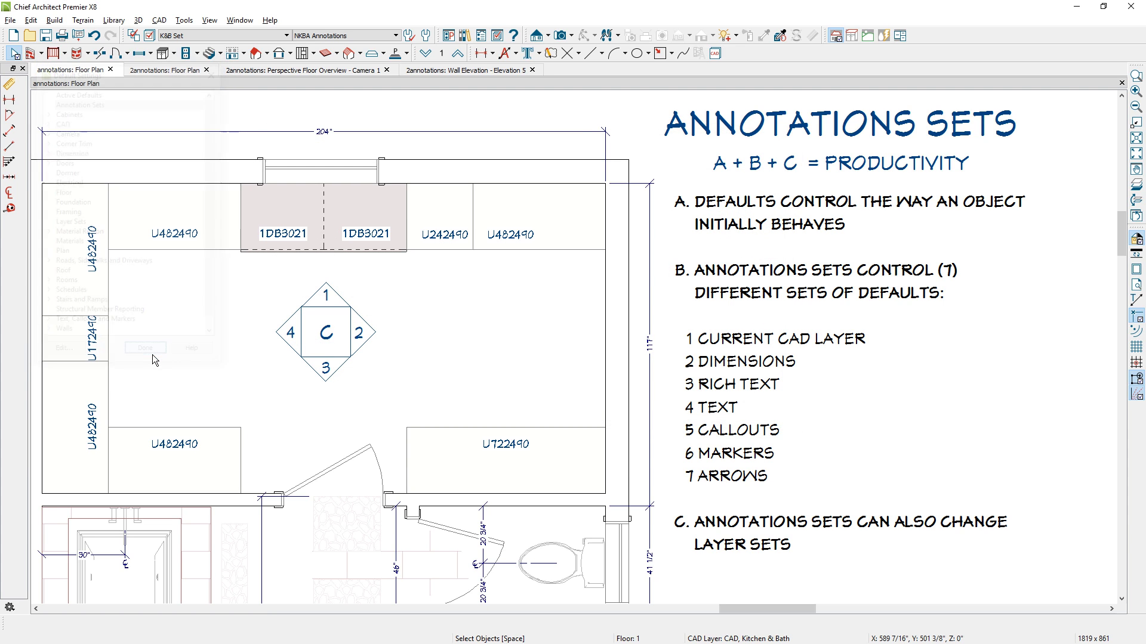